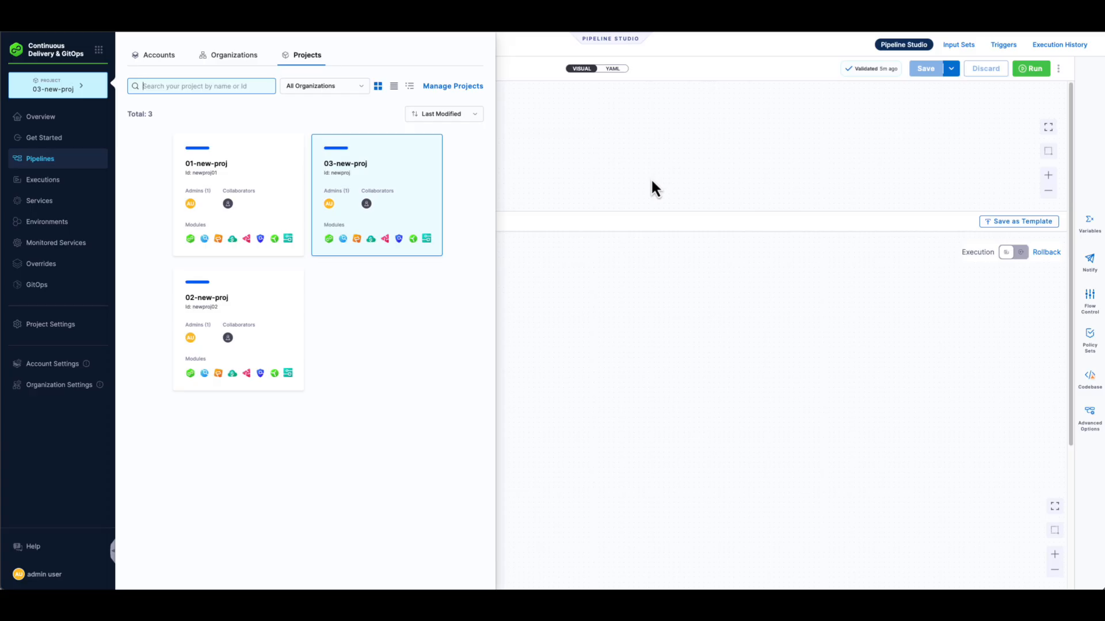
# - Create a green project named Demo-project without inviting collaborators, and open it
pyautogui.click(446, 93)
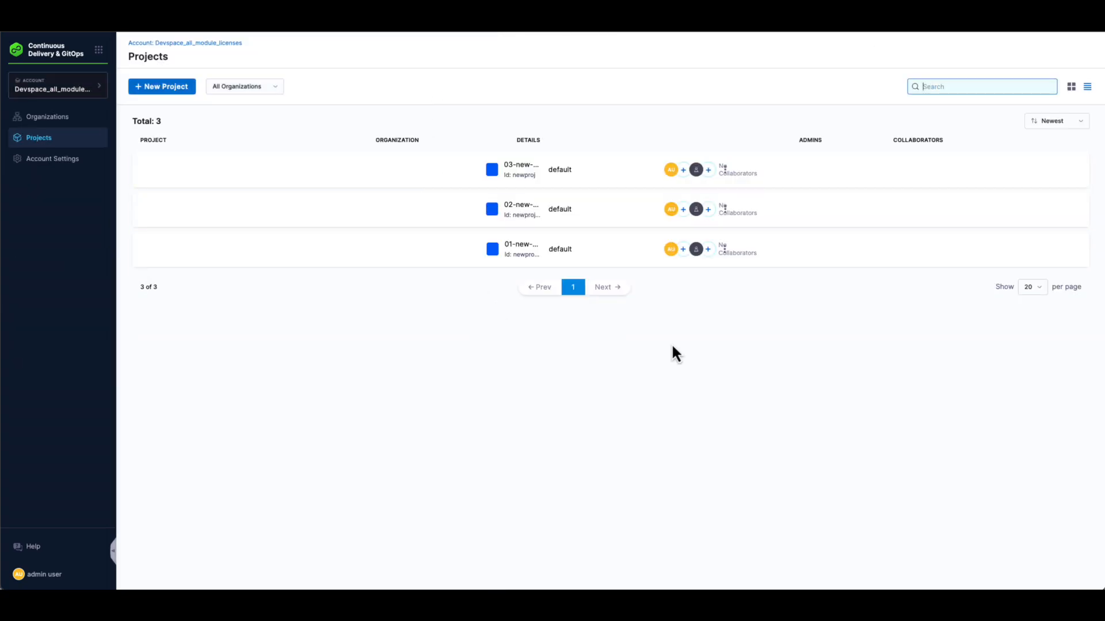
pyautogui.click(159, 89)
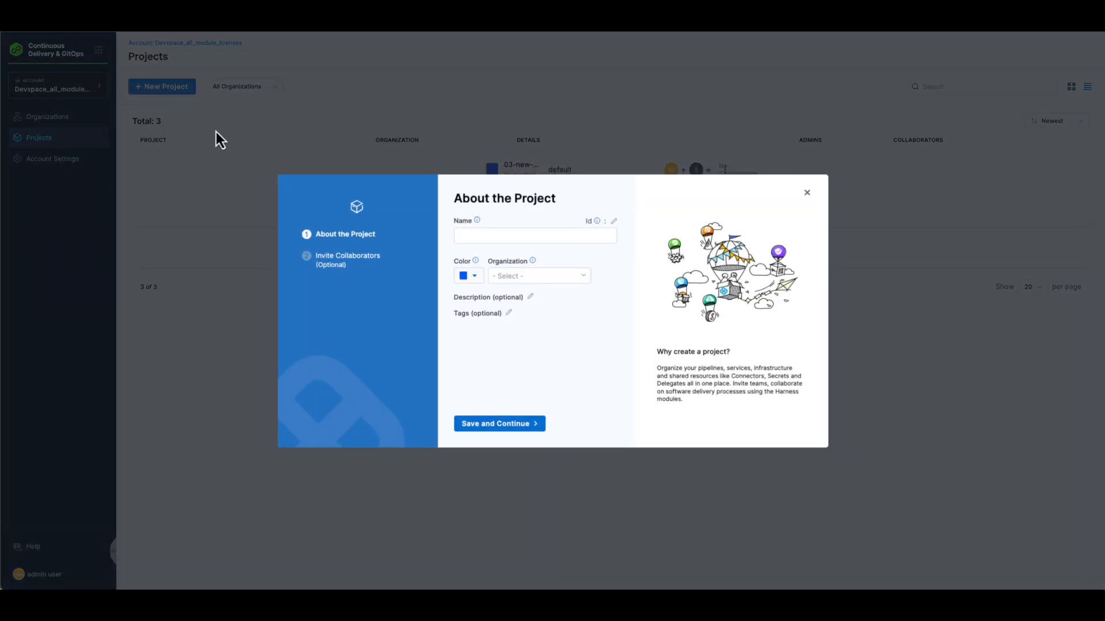
pyautogui.write('Demo')
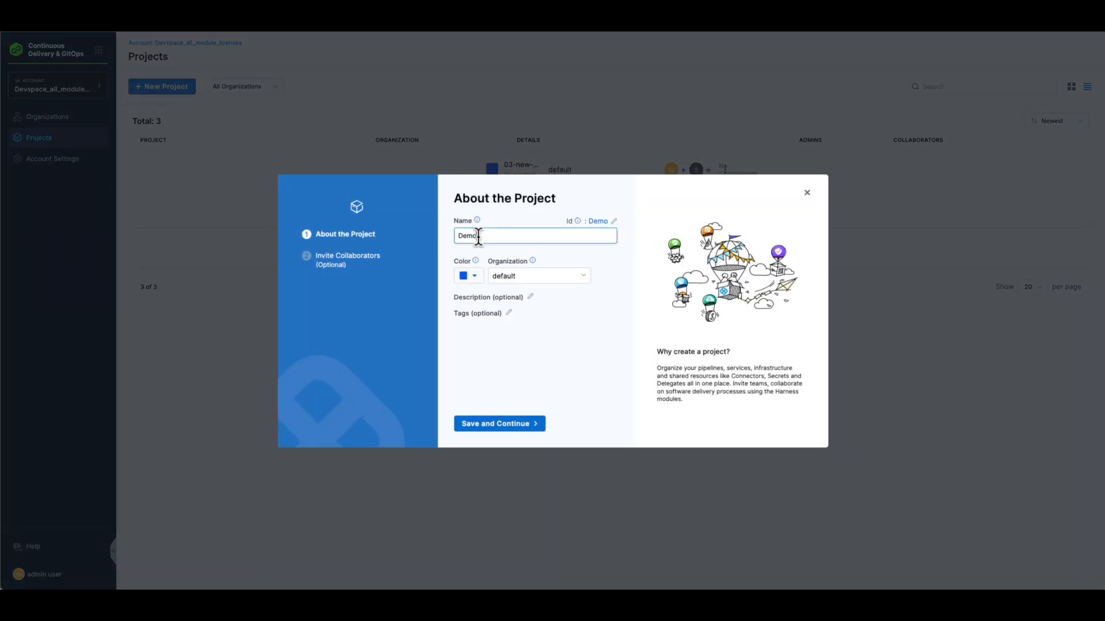
pyautogui.write('project')
pyautogui.click(469, 276)
pyautogui.click(489, 310)
pyautogui.click(500, 425)
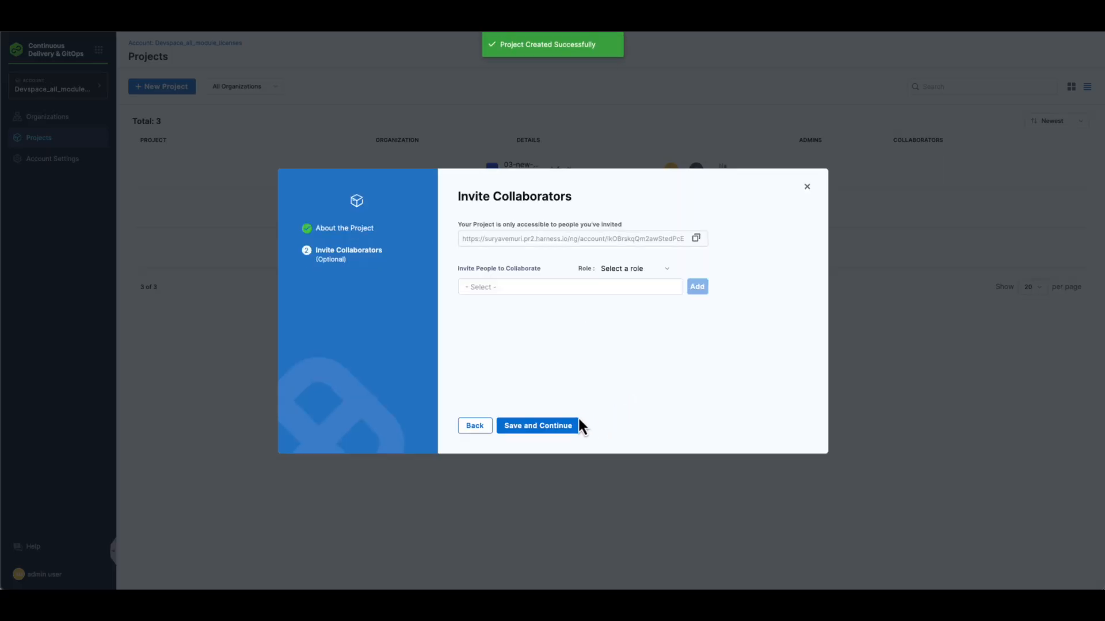
pyautogui.click(558, 426)
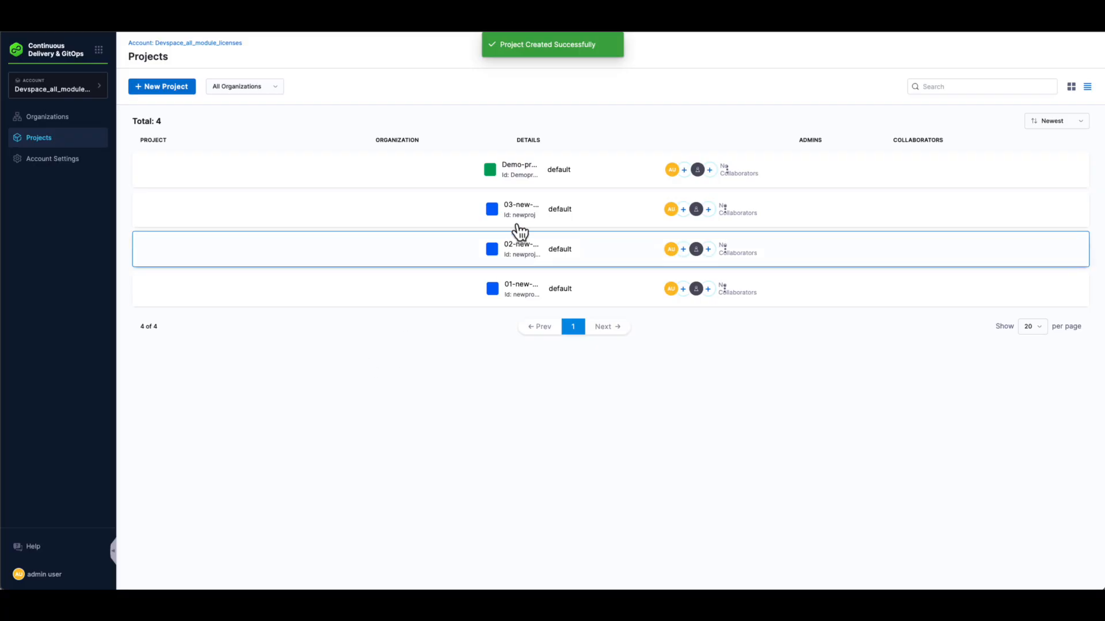
pyautogui.click(525, 176)
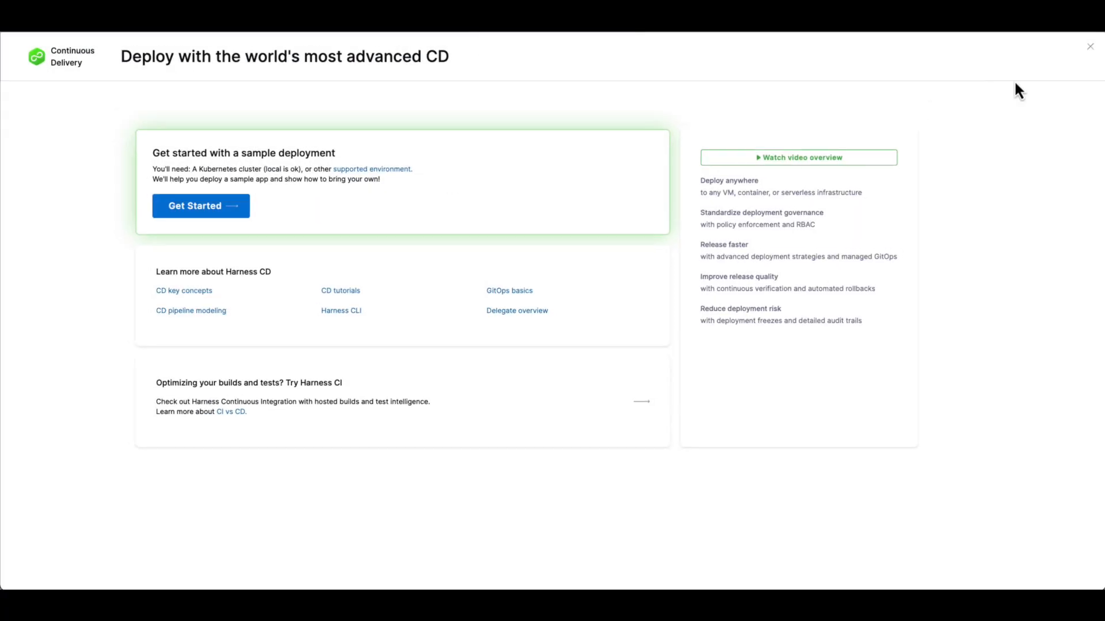
# - Leave the CD welcome page and switch to the AI Test Automation module
pyautogui.click(1091, 50)
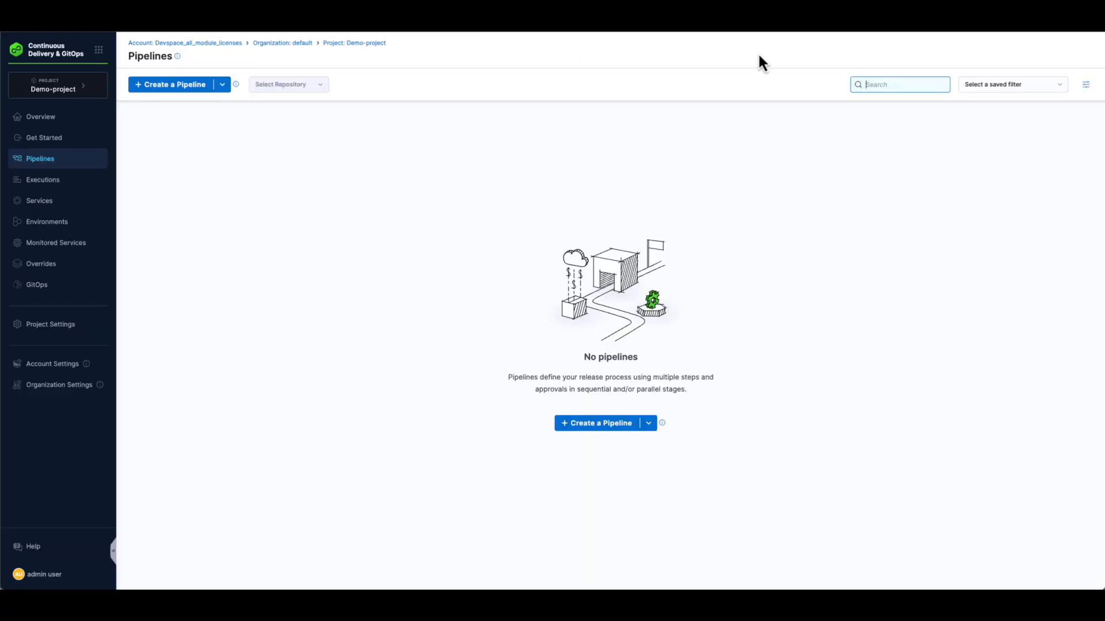
pyautogui.click(99, 50)
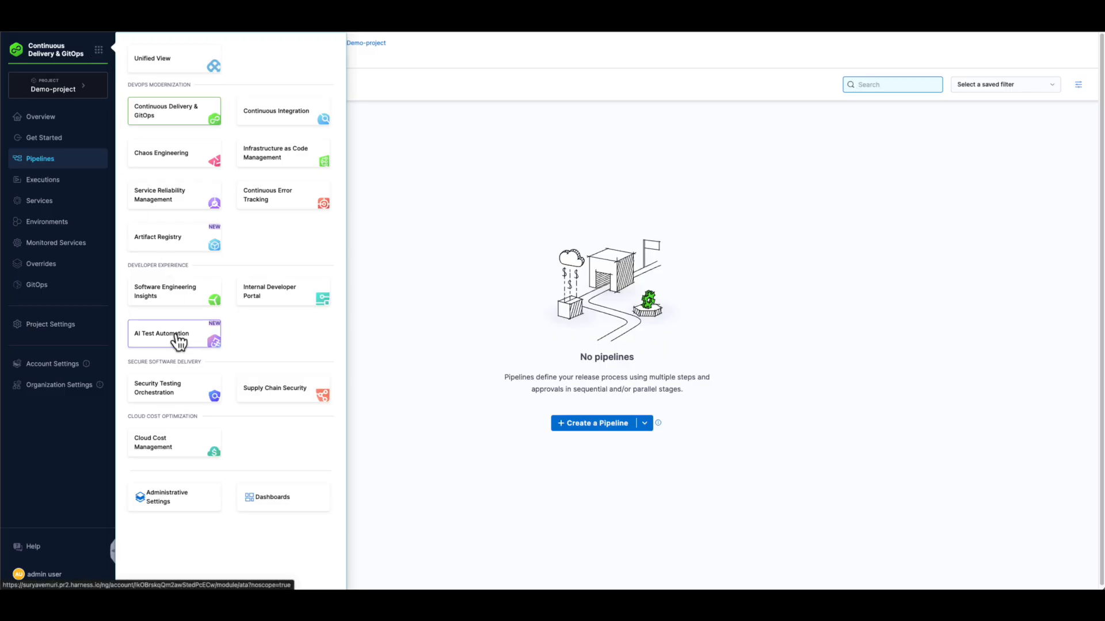
pyautogui.moveTo(179, 342)
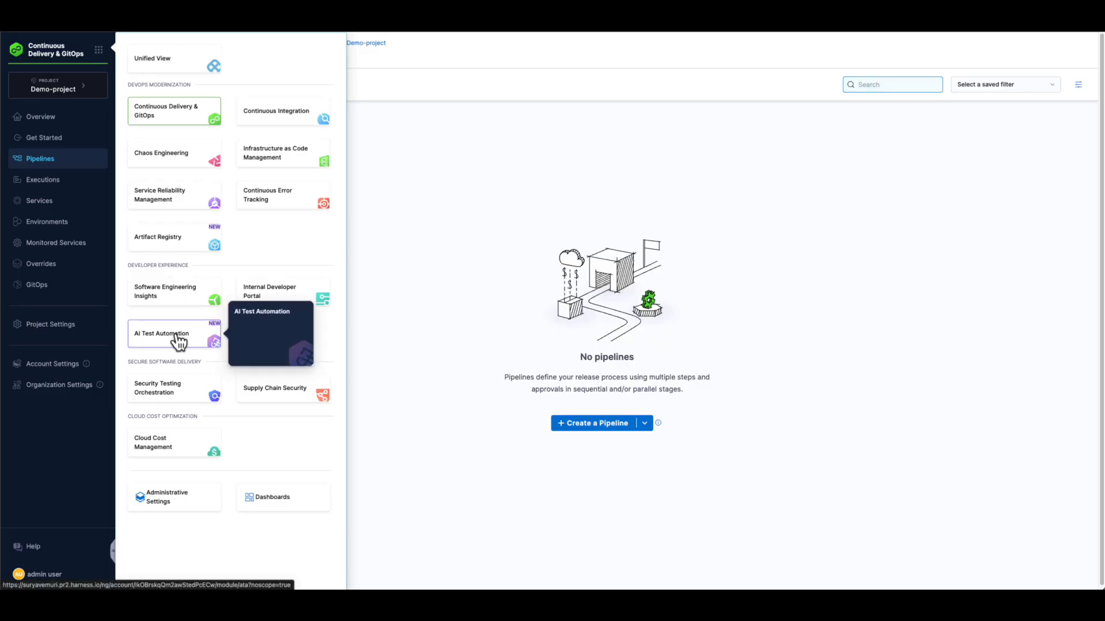
pyautogui.click(179, 342)
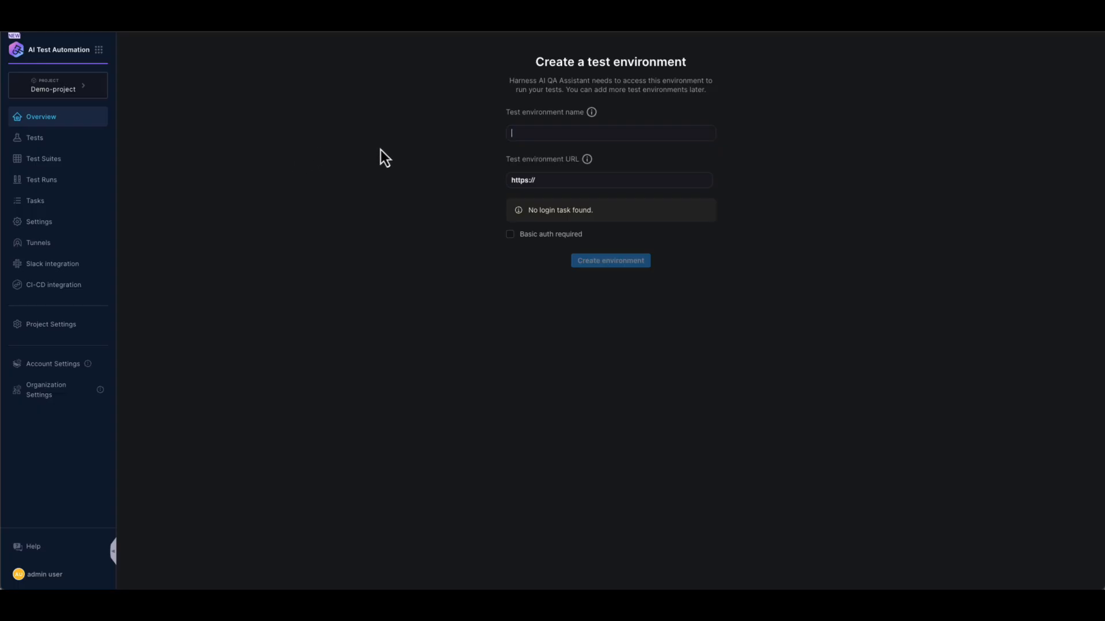
# - Create a test environment named staging using the pasted staging site URL
pyautogui.write('staging')
pyautogui.press('Tab')
pyautogui.moveTo(567, 179); pyautogui.dragTo(481, 176)
pyautogui.write('http://stage.dbank.prod-apps.relicx.ai:8080/bank/home')
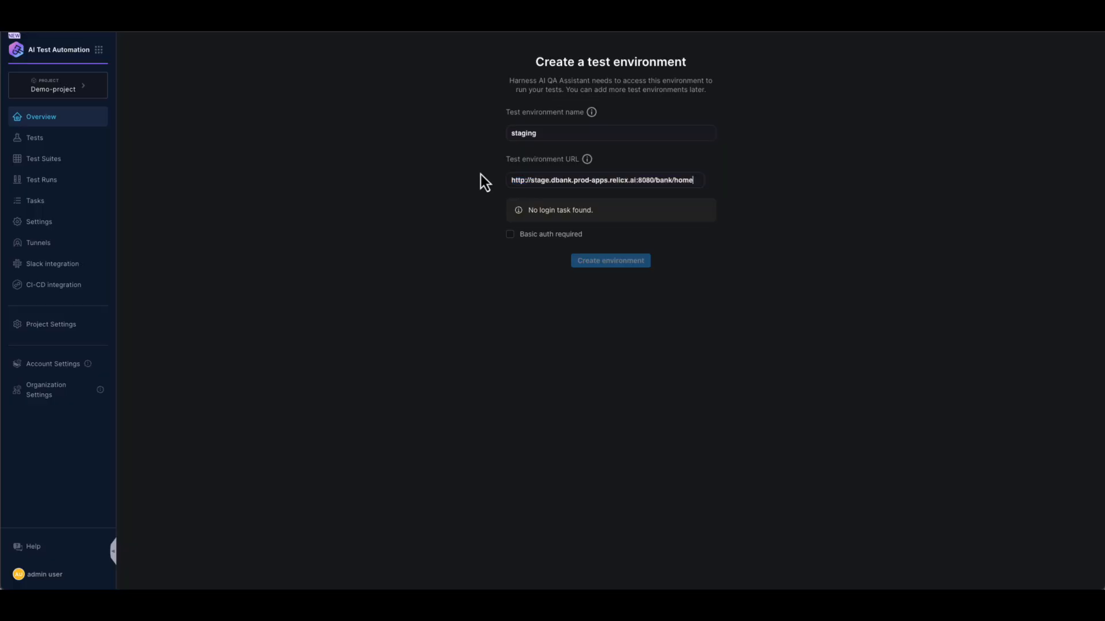
pyautogui.click(607, 262)
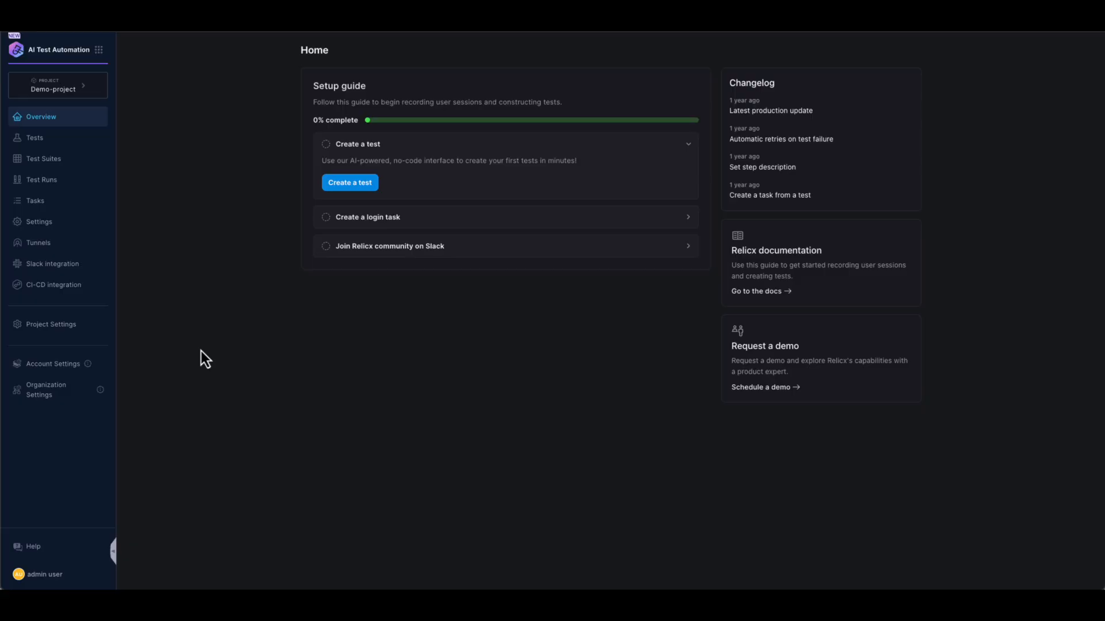
# - Start a new test in the staging environment
pyautogui.click(73, 141)
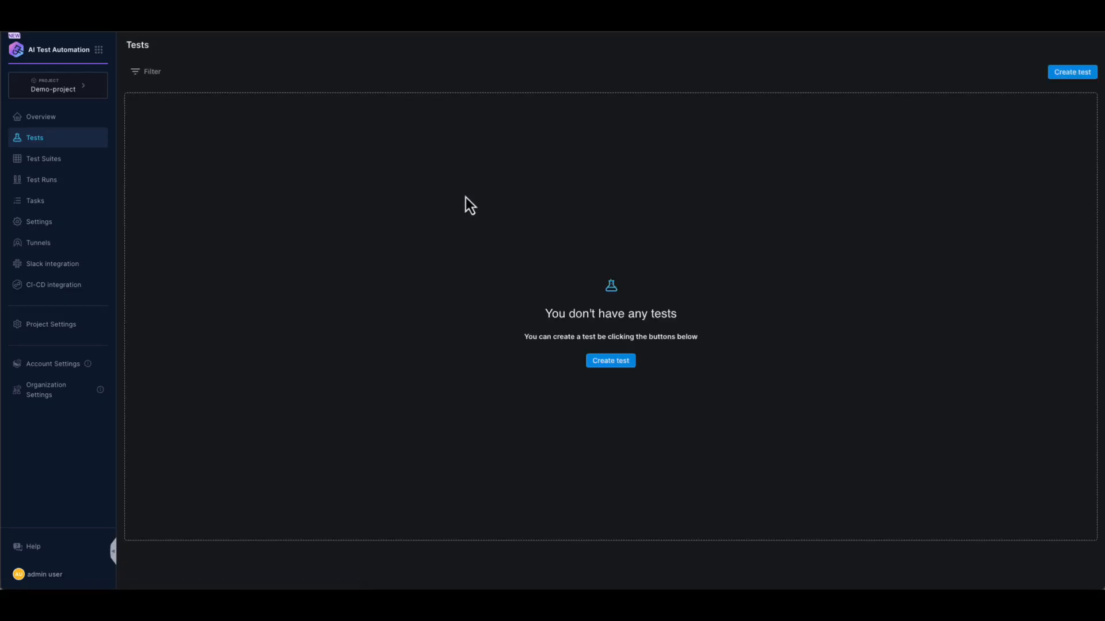
pyautogui.click(1069, 74)
pyautogui.click(699, 369)
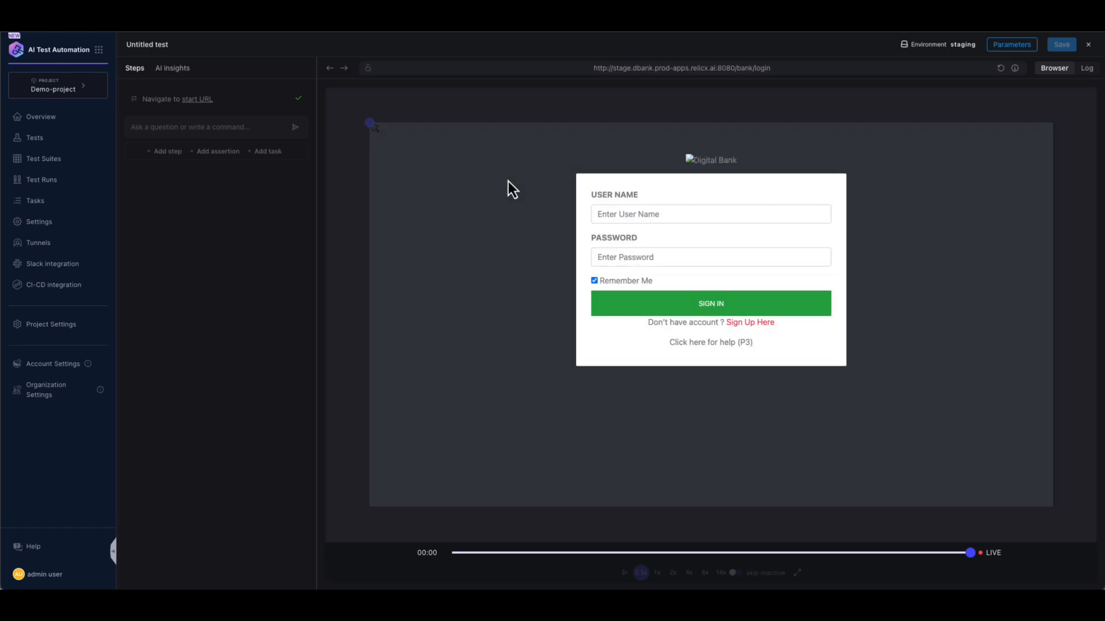
# - Record steps writing the login username and password into the bank's sign-in fields
pyautogui.click(619, 213)
pyautogui.write('jsmith@demo.io')
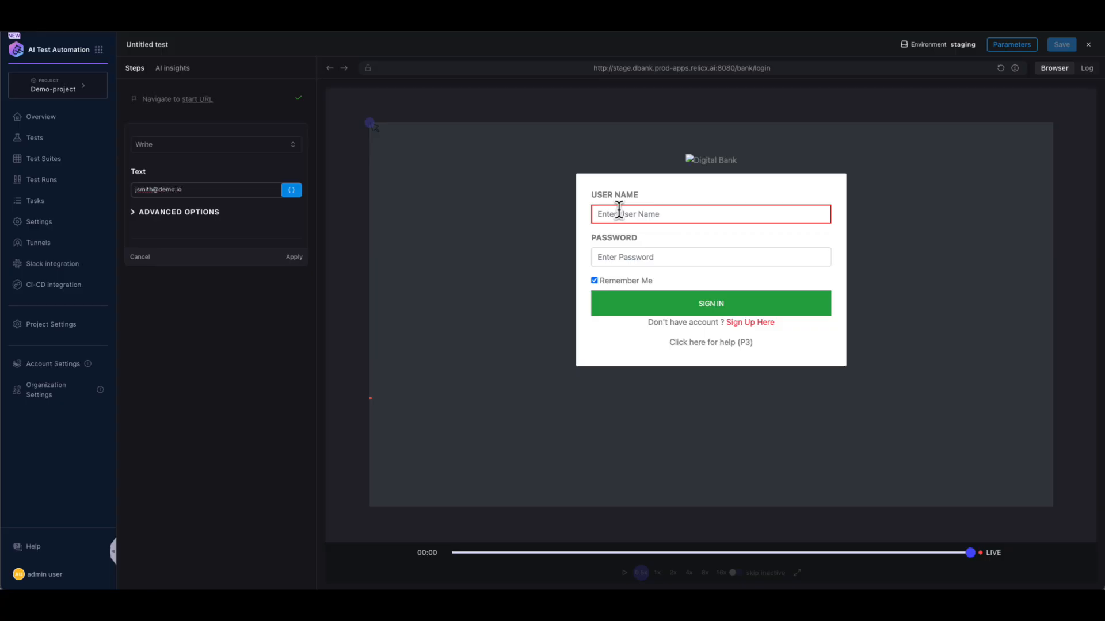
pyautogui.click(294, 257)
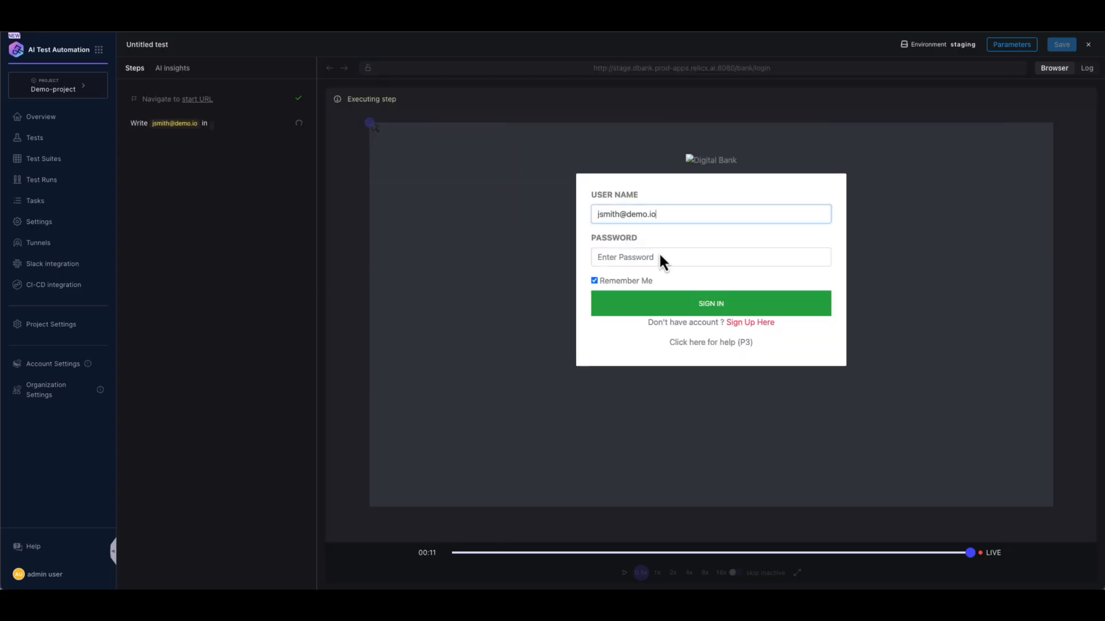
pyautogui.write('Demo123!')
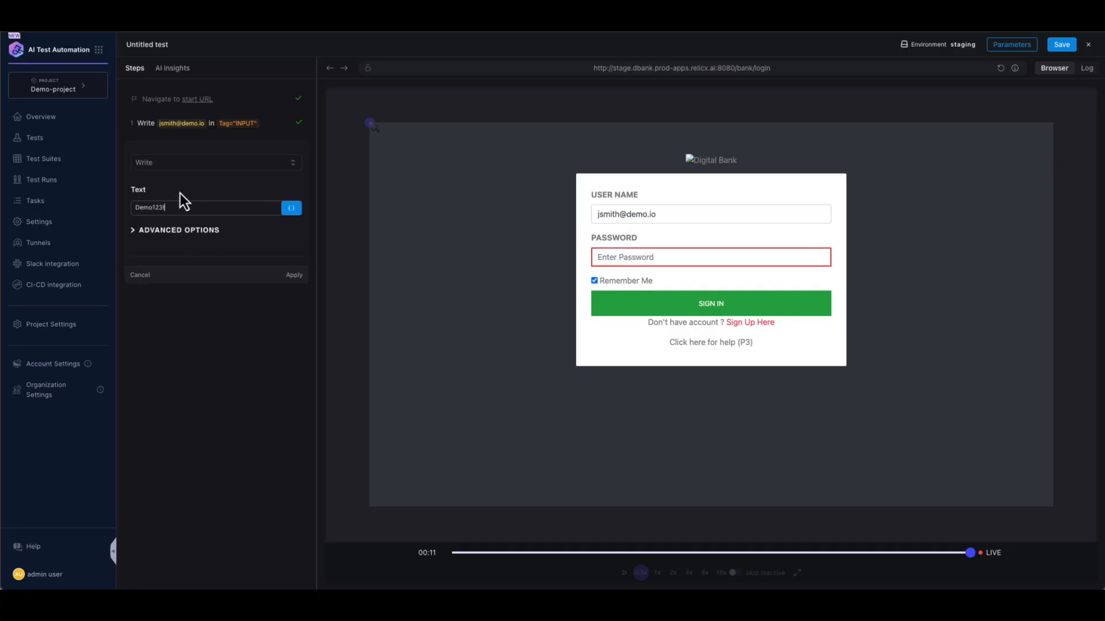
pyautogui.click(298, 277)
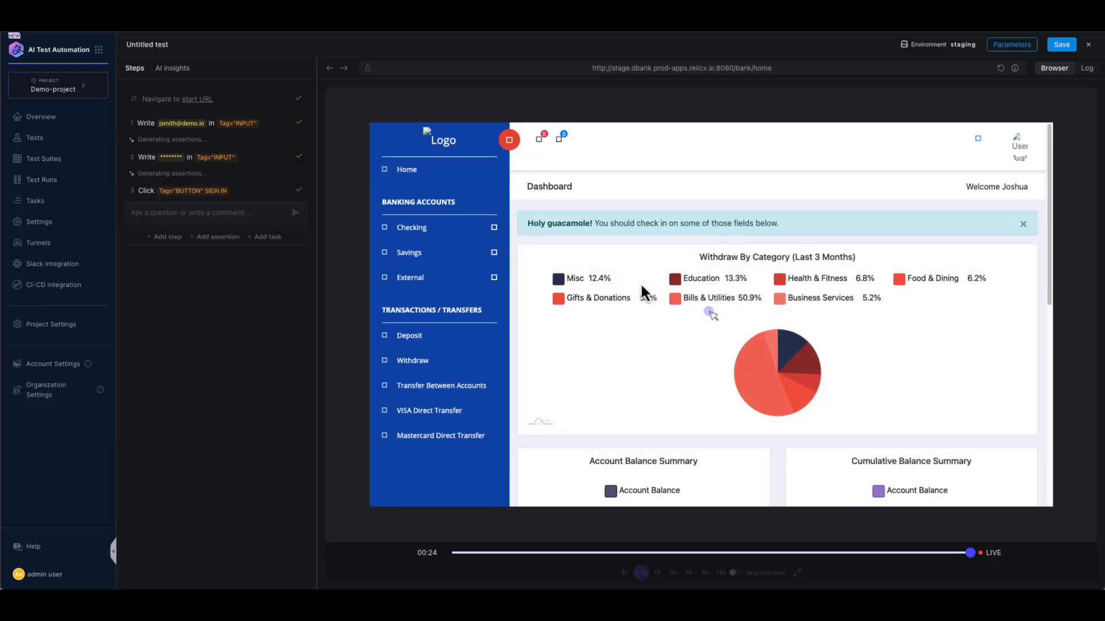
# - Add the assertion step 'Am I on the home page ?' and view its AI insights
pyautogui.click(158, 214)
pyautogui.write('Am I on the ')
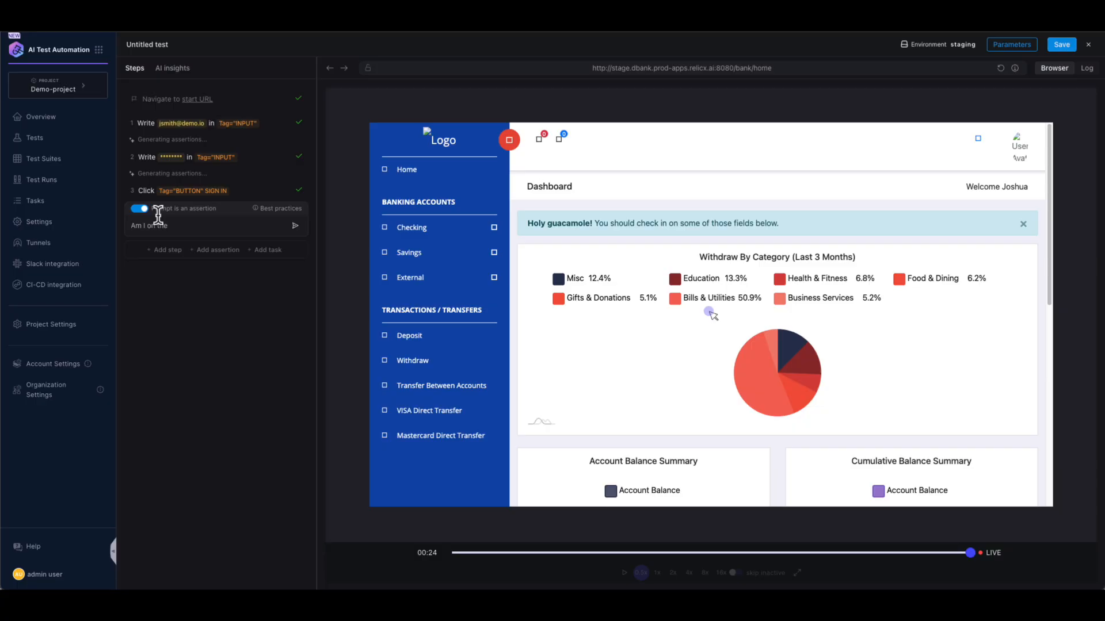
pyautogui.write('ashbo')
pyautogui.press('BackSpace')
pyautogui.press('BackSpace')
pyautogui.press('BackSpace')
pyautogui.press('BackSpace')
pyautogui.press('BackSpace')
pyautogui.write('home page ?')
pyautogui.press('Return')
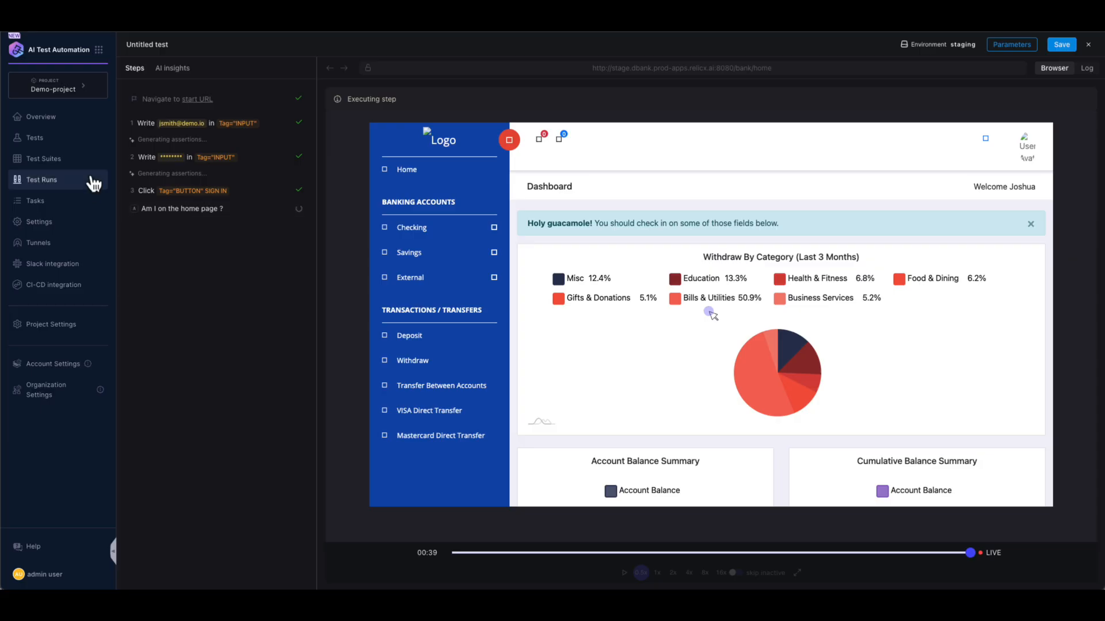
pyautogui.click(173, 70)
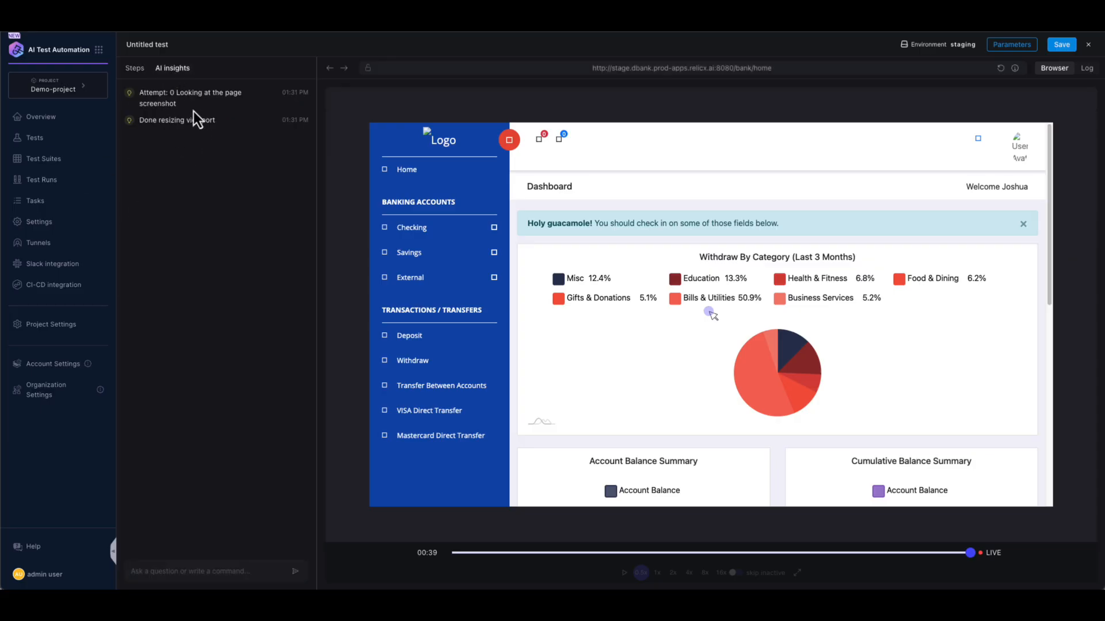
# - Record a deposit of 1000 into the Family Checking account and submit it
pyautogui.click(134, 68)
pyautogui.click(415, 337)
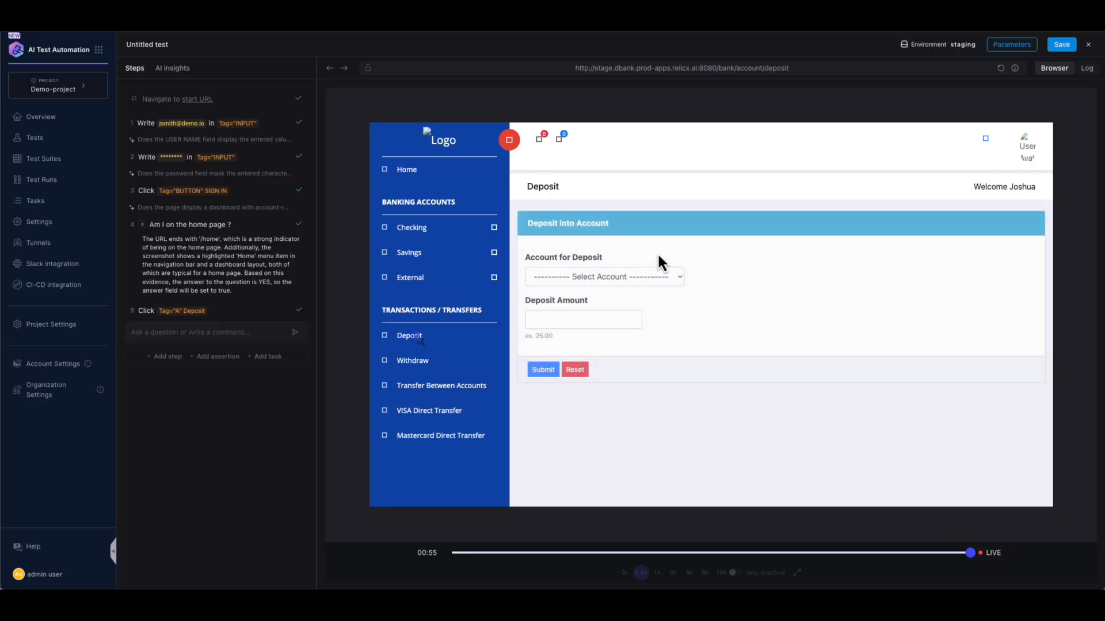
pyautogui.click(644, 279)
pyautogui.click(640, 290)
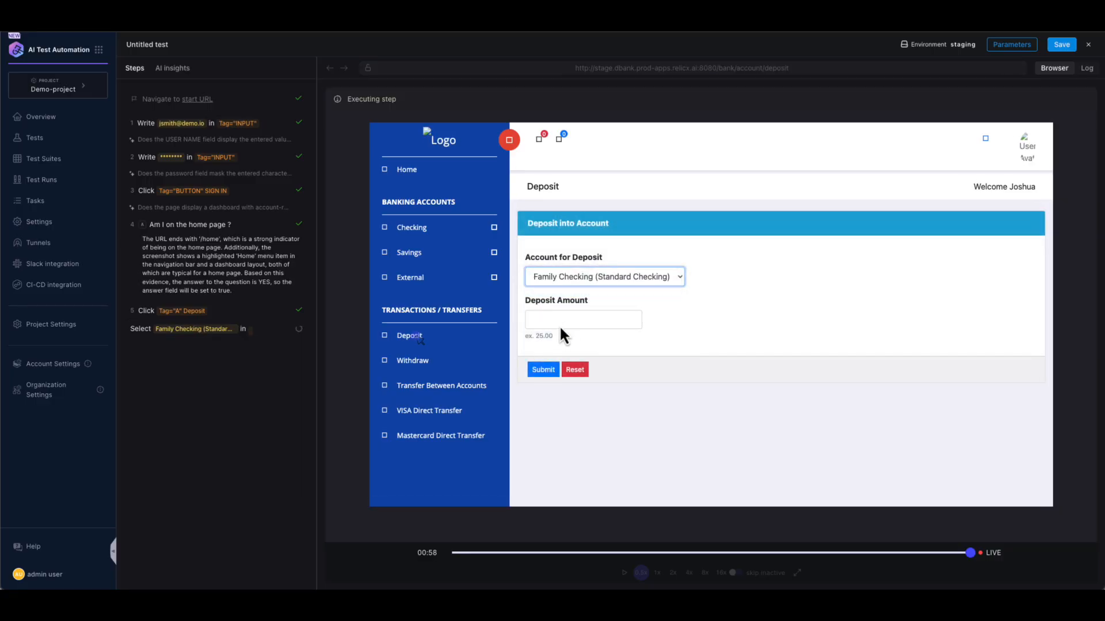
pyautogui.click(562, 329)
pyautogui.write('1000')
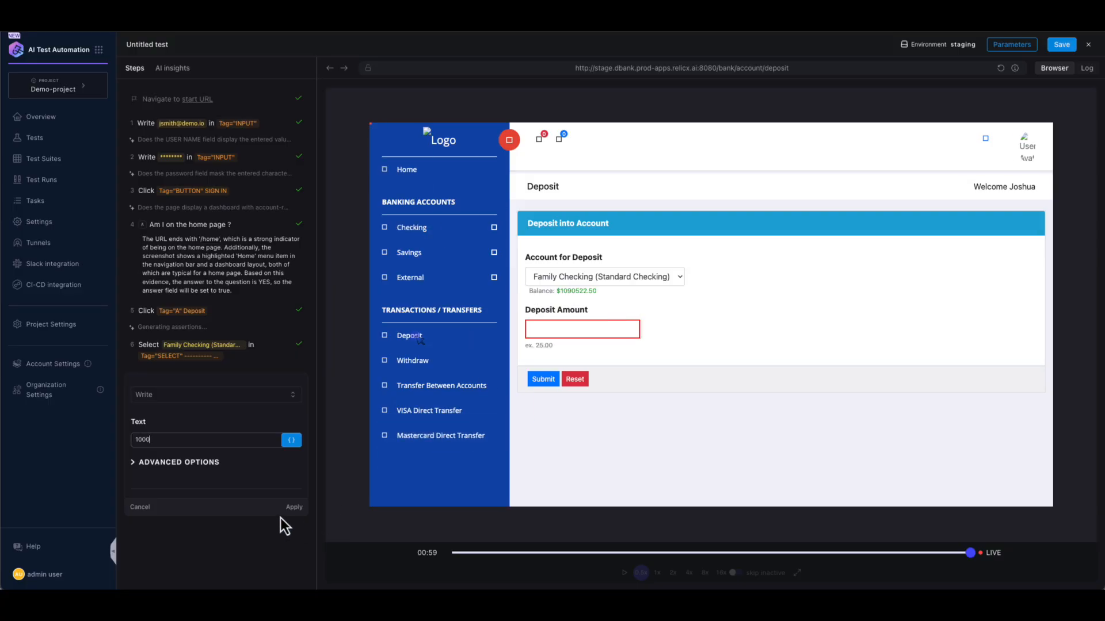
pyautogui.click(294, 509)
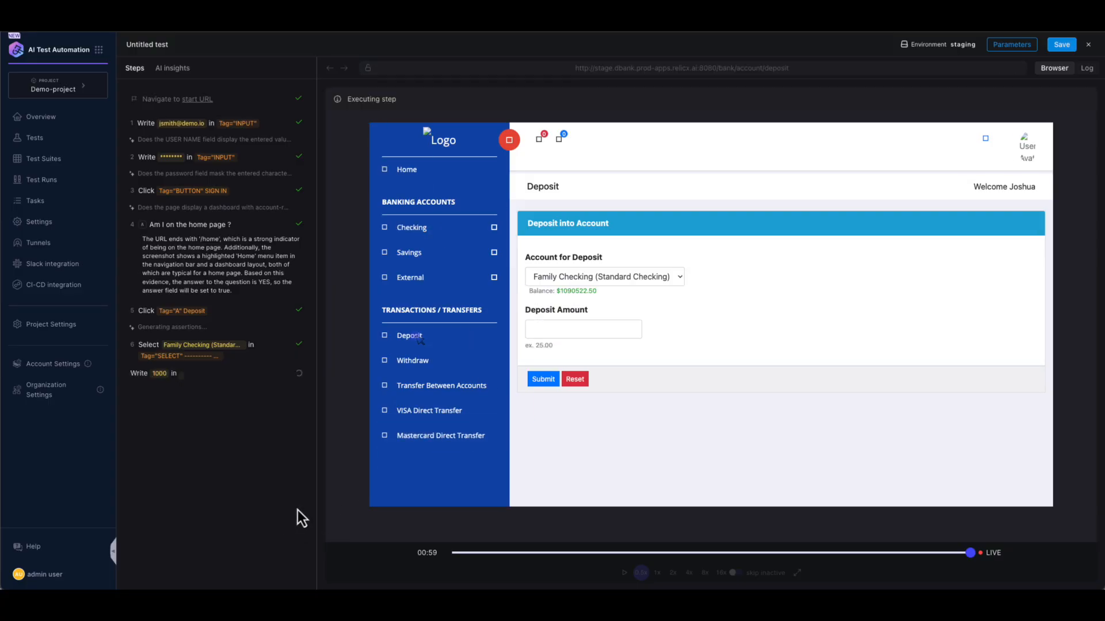
pyautogui.click(543, 382)
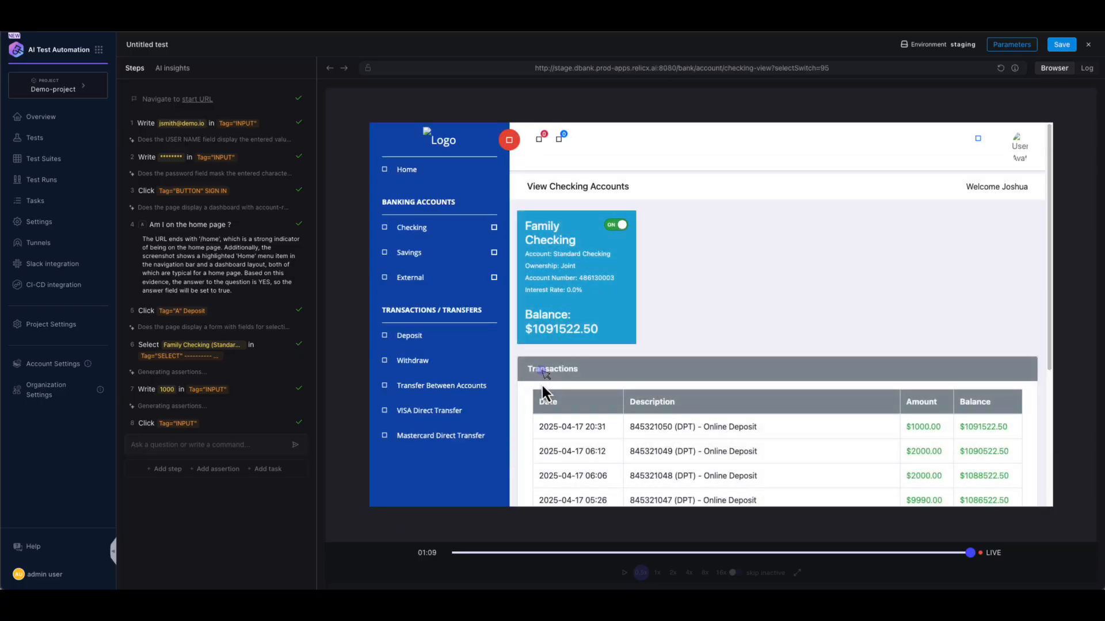
pyautogui.click(1063, 46)
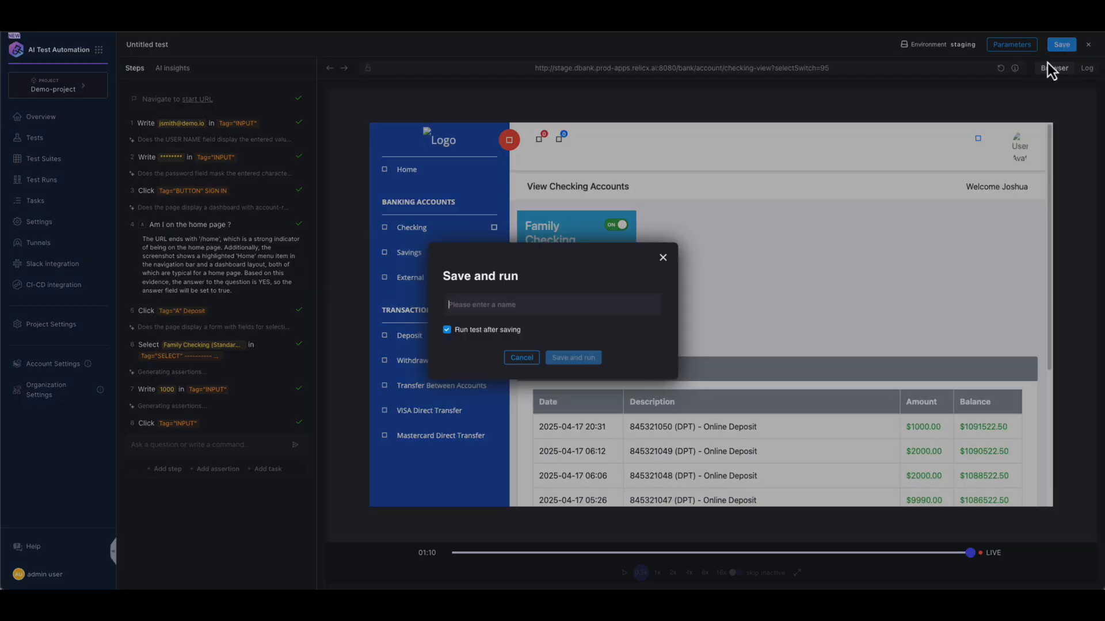
# - Save the test as 'Deposit Test' and run it
pyautogui.write('Deposit T')
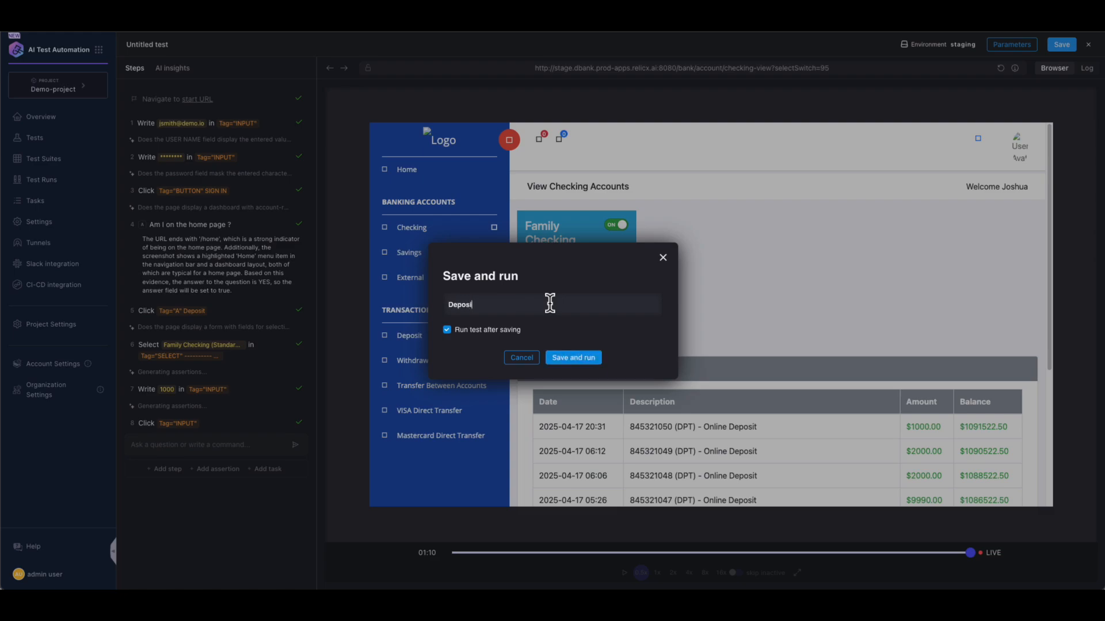
pyautogui.write('est')
pyautogui.click(582, 361)
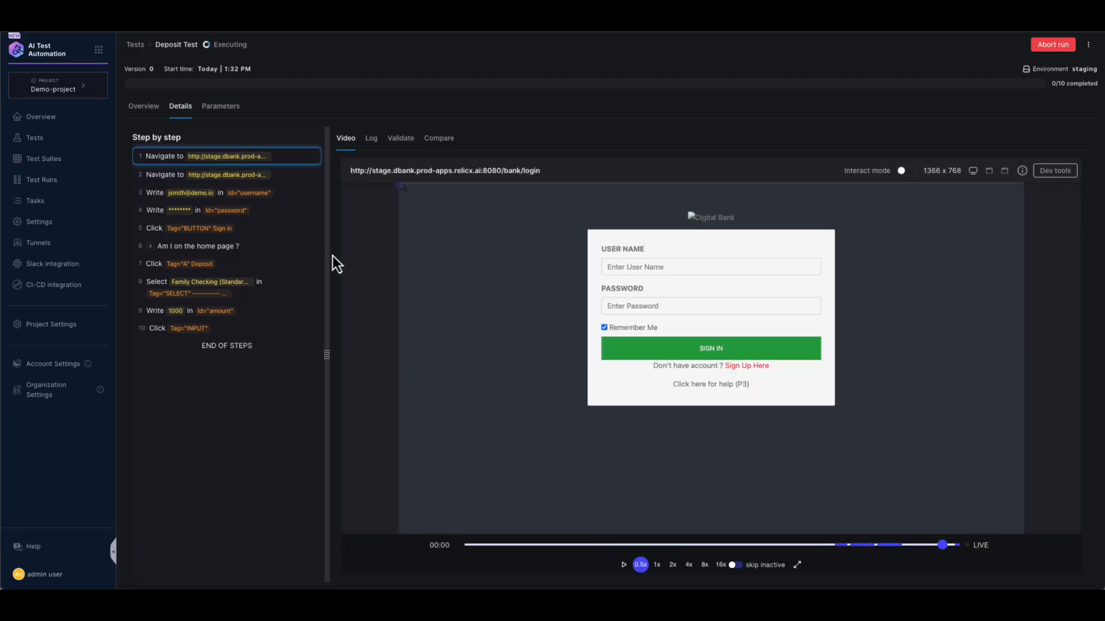
# - Switch to the 03-new-proj project and open its Test TS suite
pyautogui.click(52, 144)
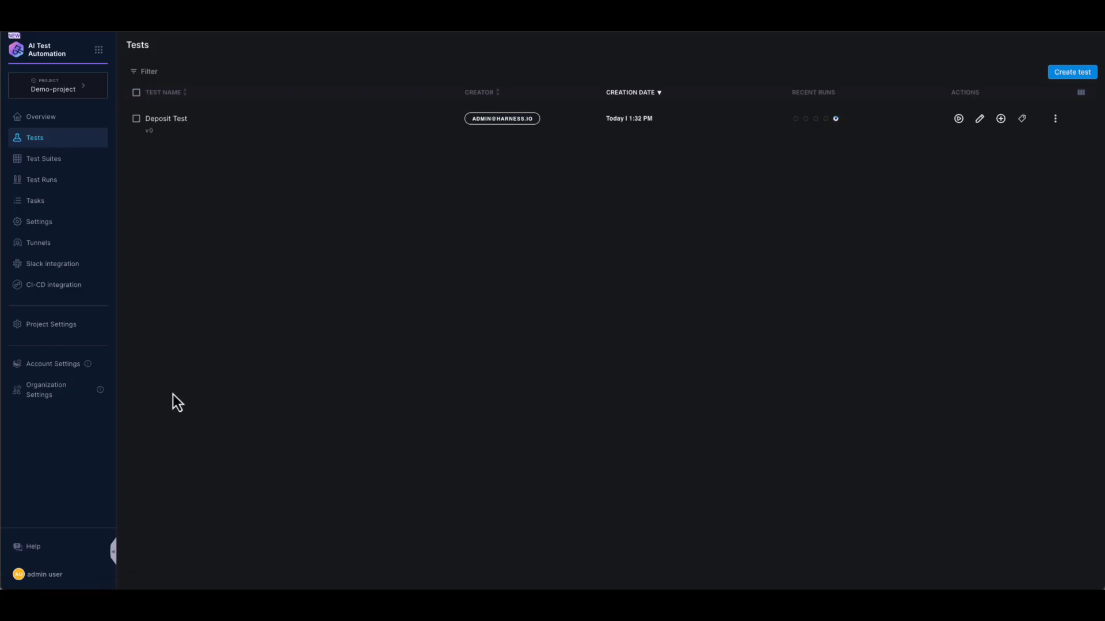
pyautogui.click(75, 85)
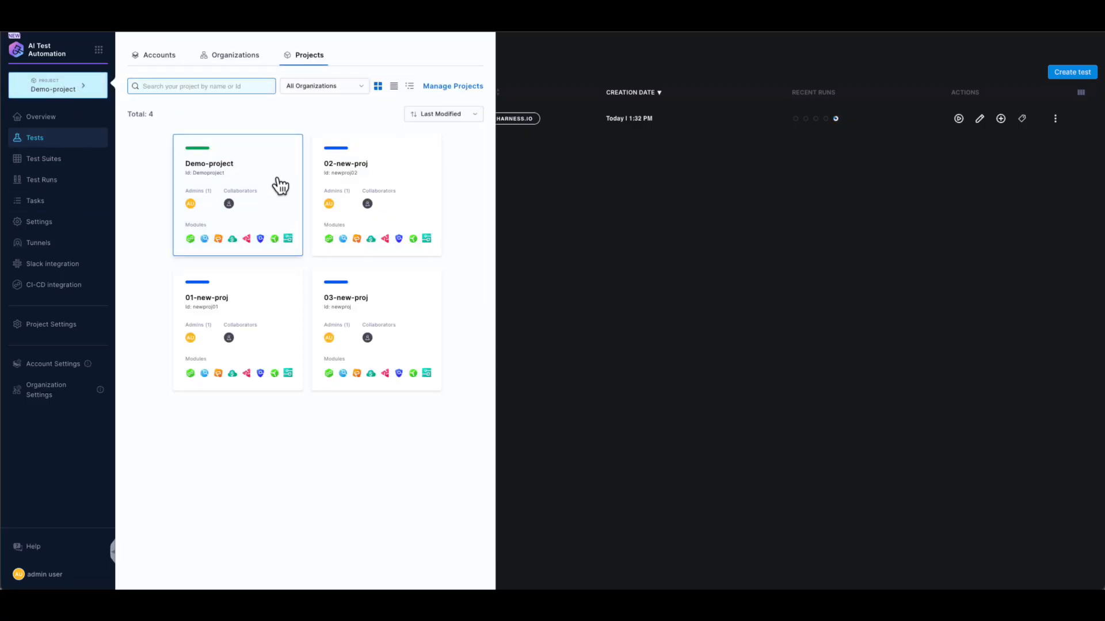
pyautogui.click(355, 310)
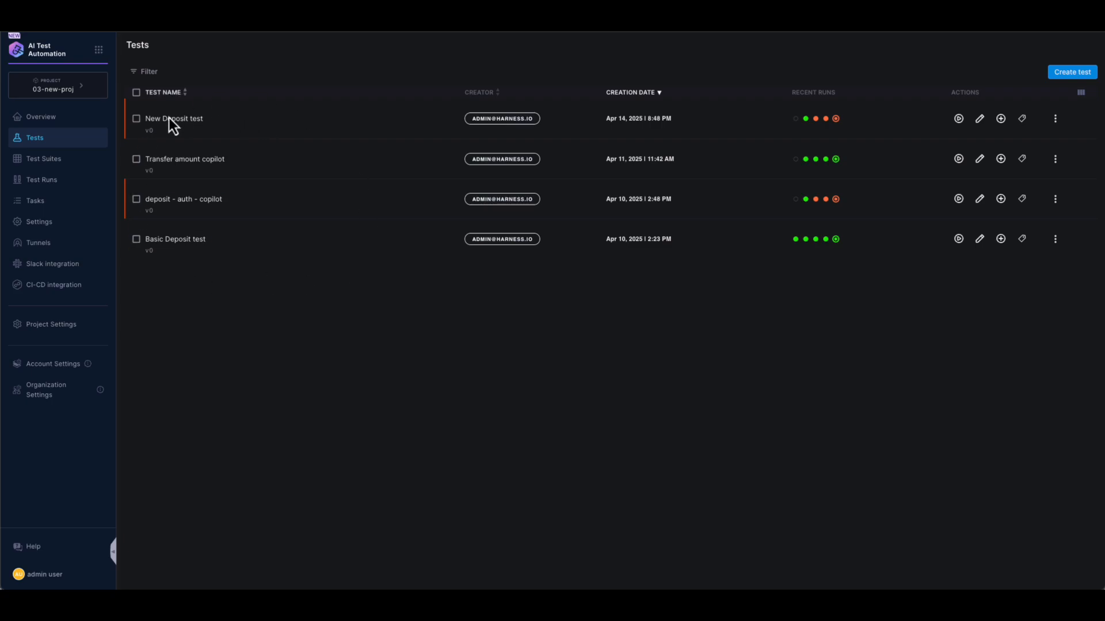
pyautogui.click(51, 166)
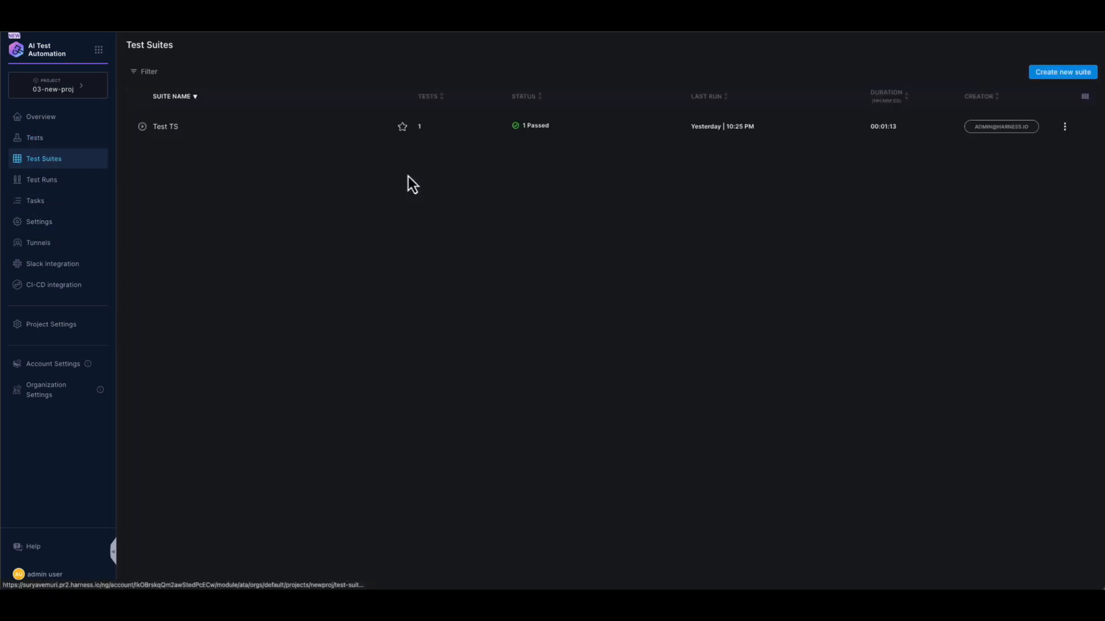
pyautogui.click(172, 132)
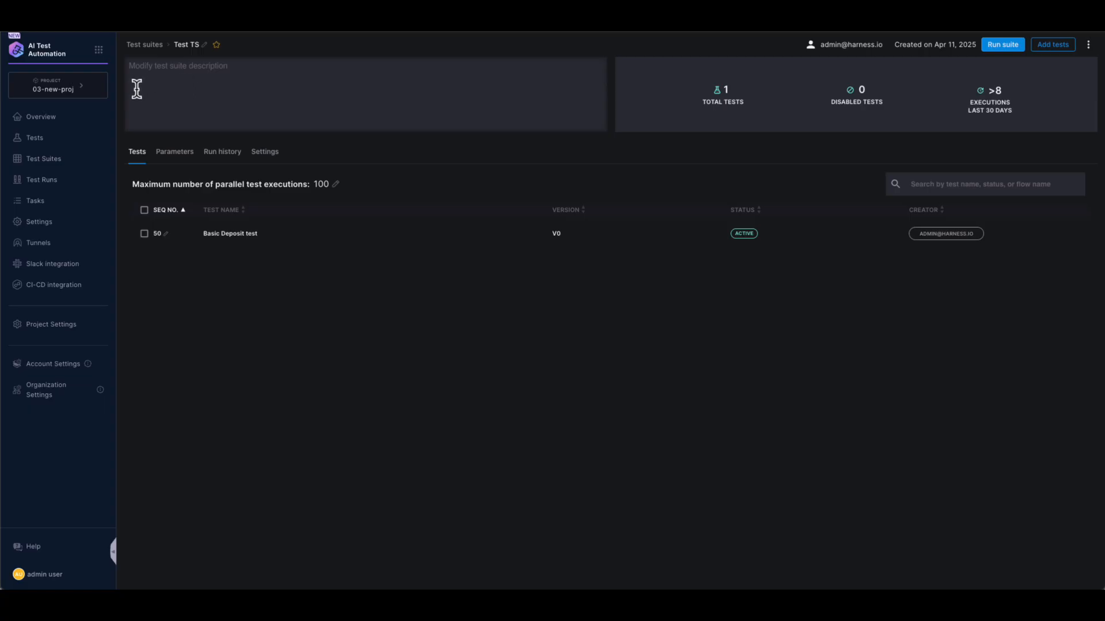
pyautogui.click(98, 50)
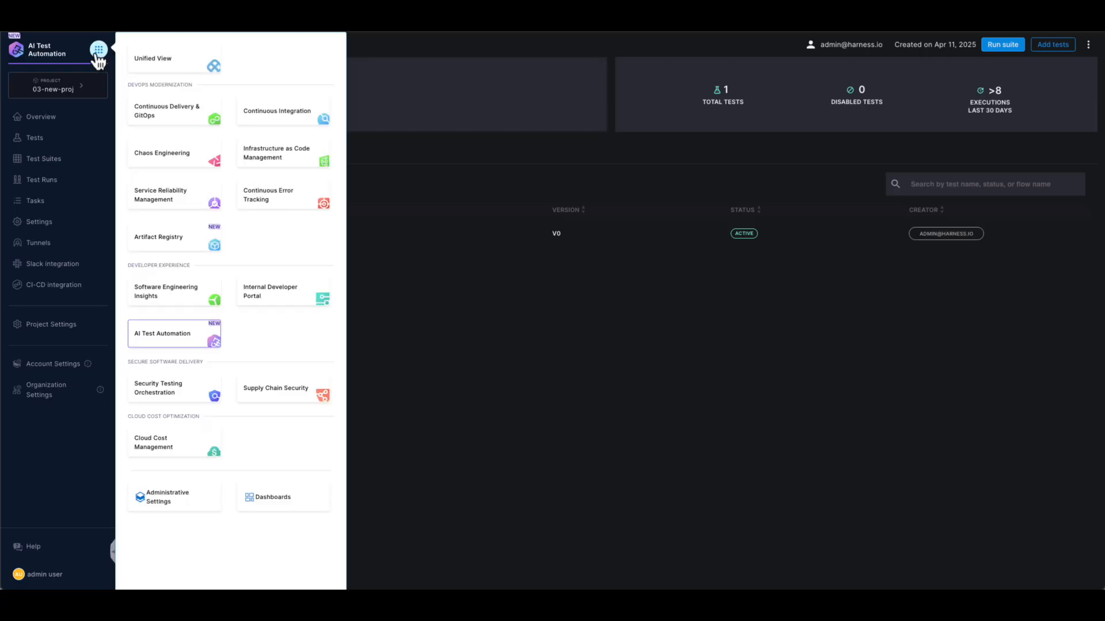
# - Open Test Pipeline's Deploy to QA stage and add a step after Http_1
pyautogui.click(160, 111)
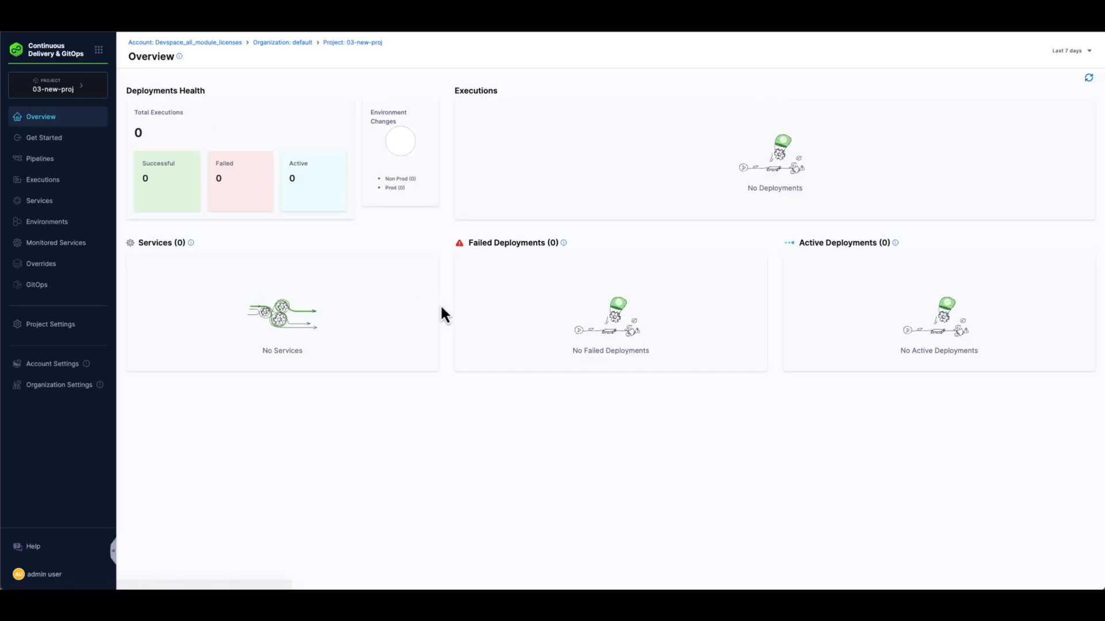
pyautogui.click(59, 157)
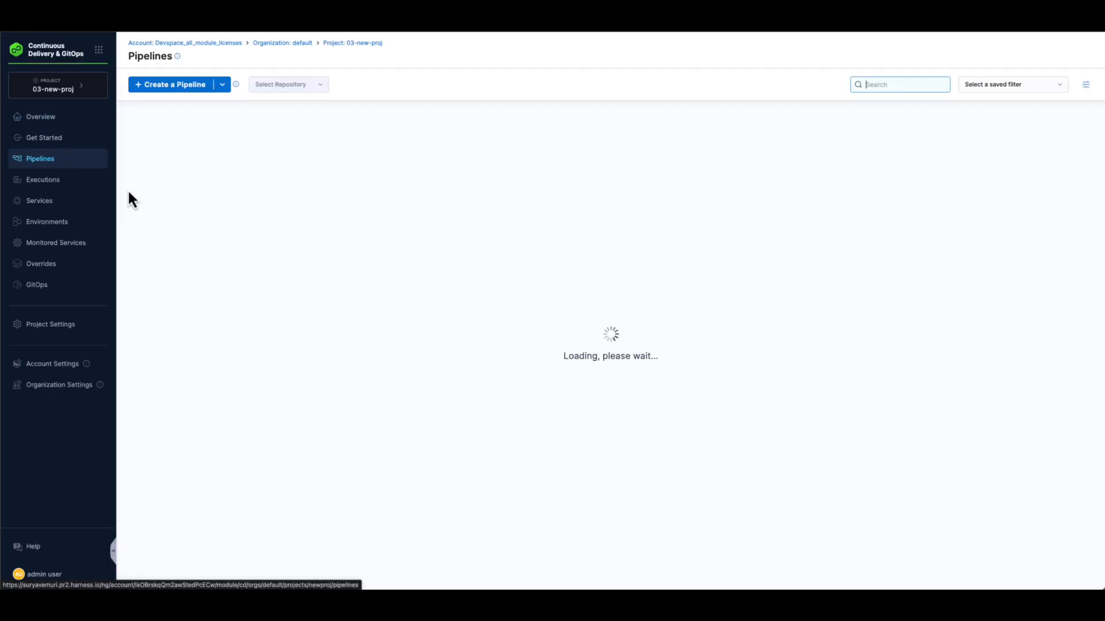
pyautogui.click(415, 181)
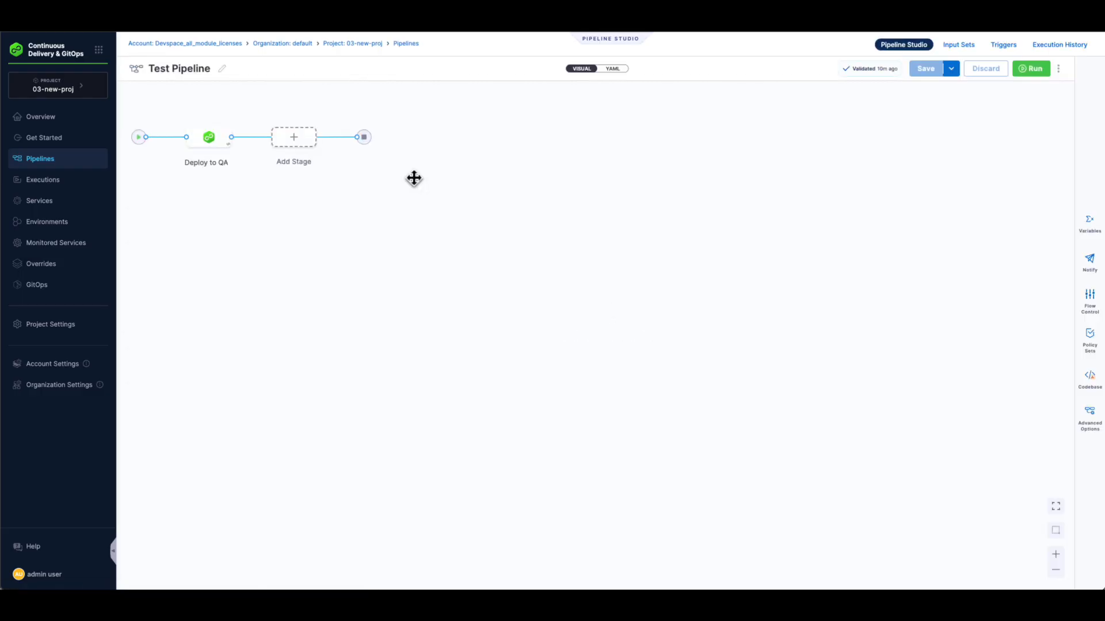
pyautogui.click(213, 148)
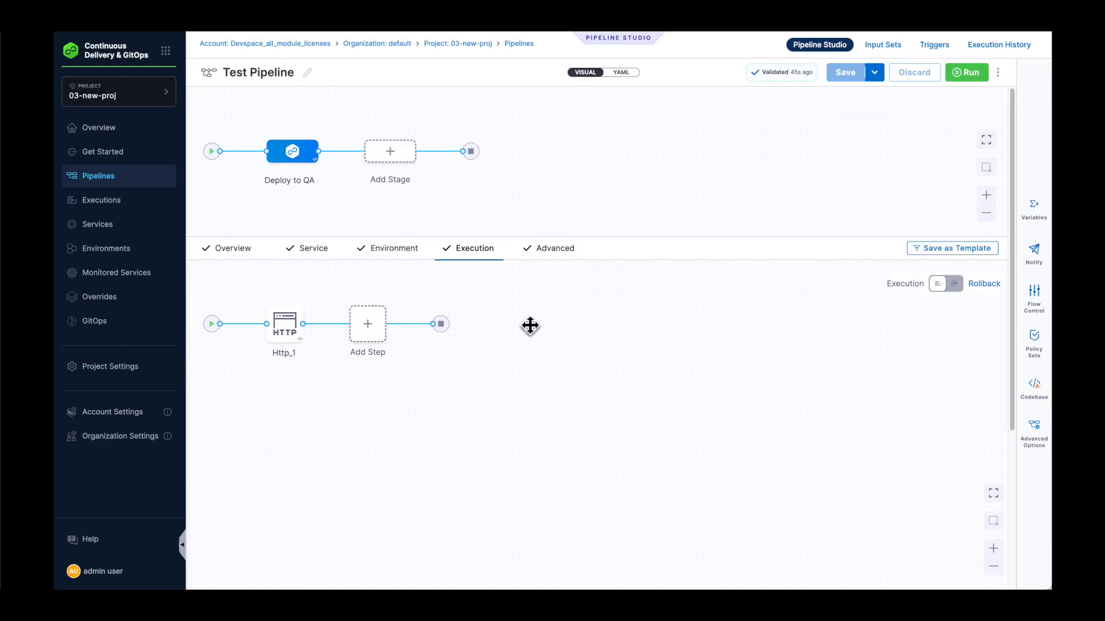
pyautogui.click(368, 334)
pyautogui.click(423, 302)
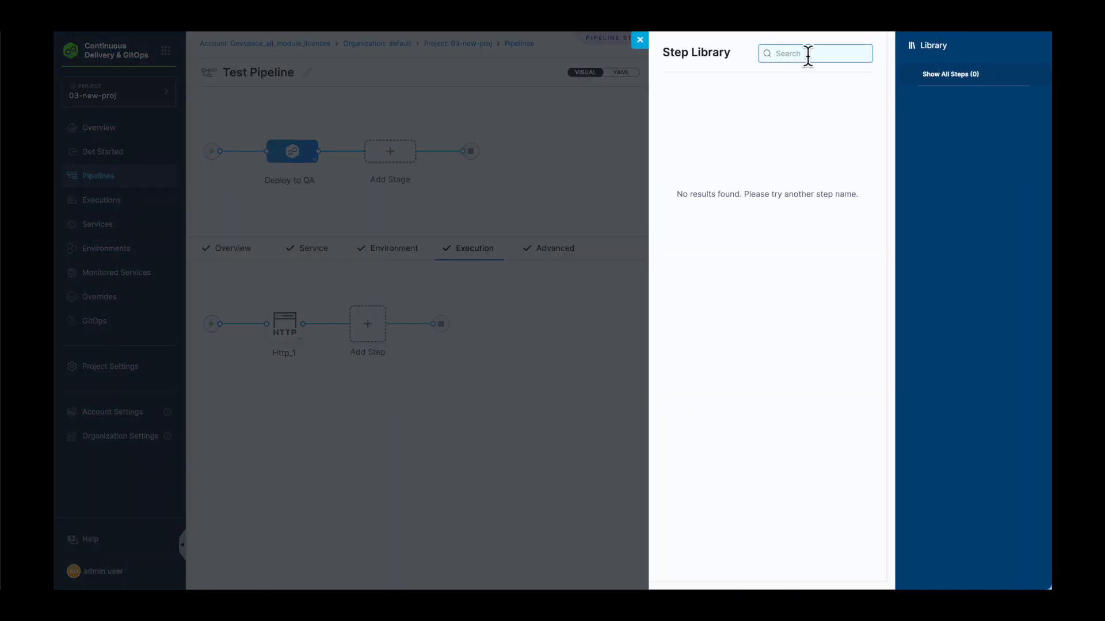
# - Add an AI Test Automation step using 03-new-proj, Staging and suite Test TS
pyautogui.write('Al')
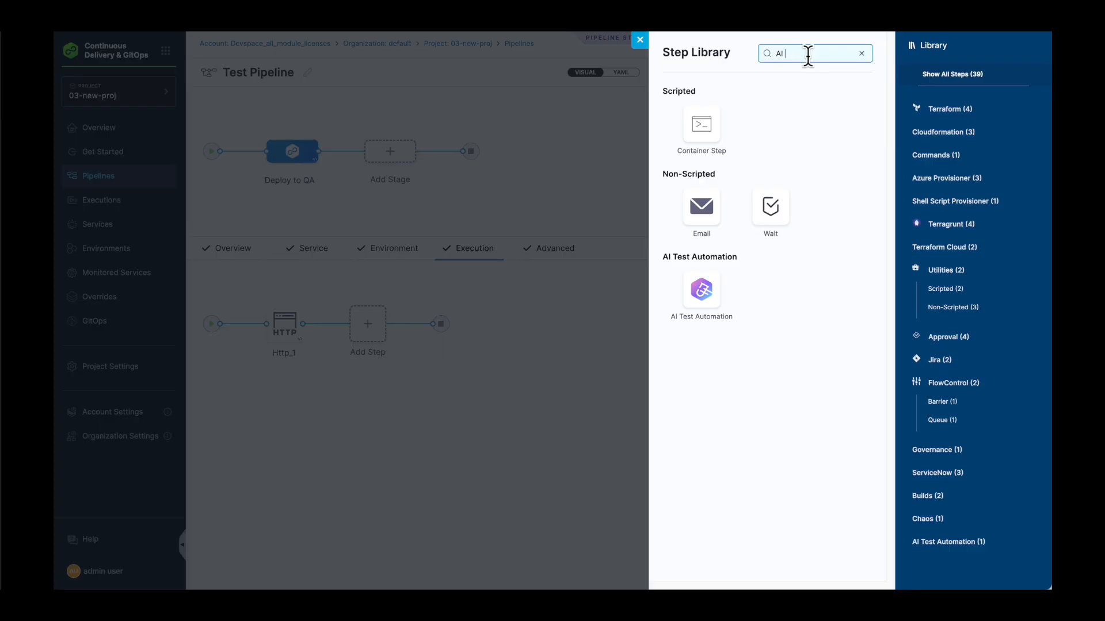
pyautogui.click(702, 296)
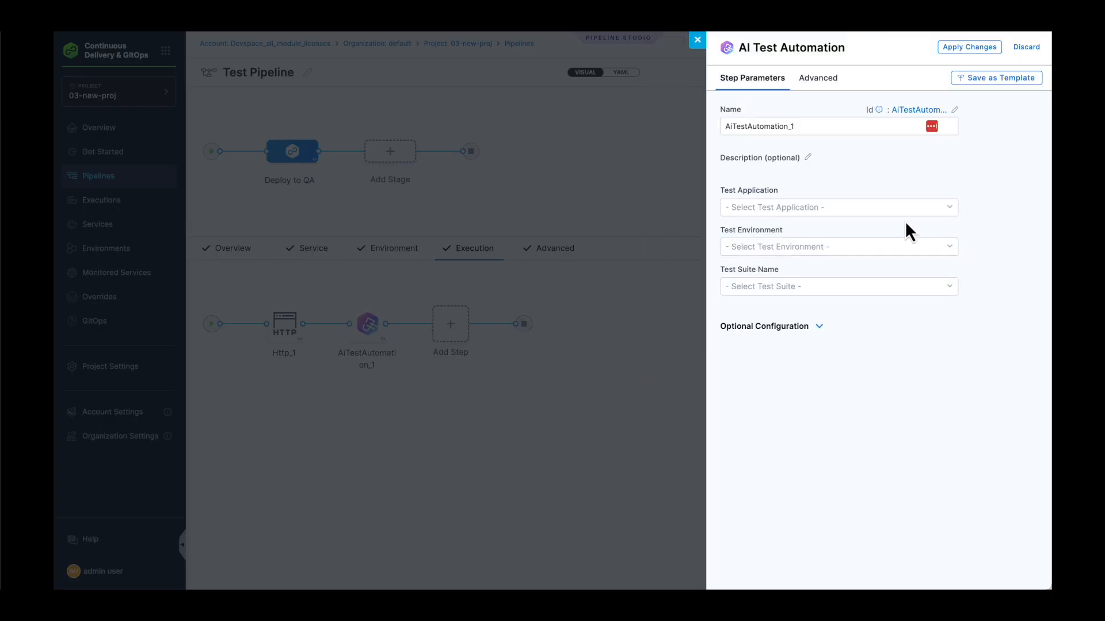
pyautogui.click(949, 209)
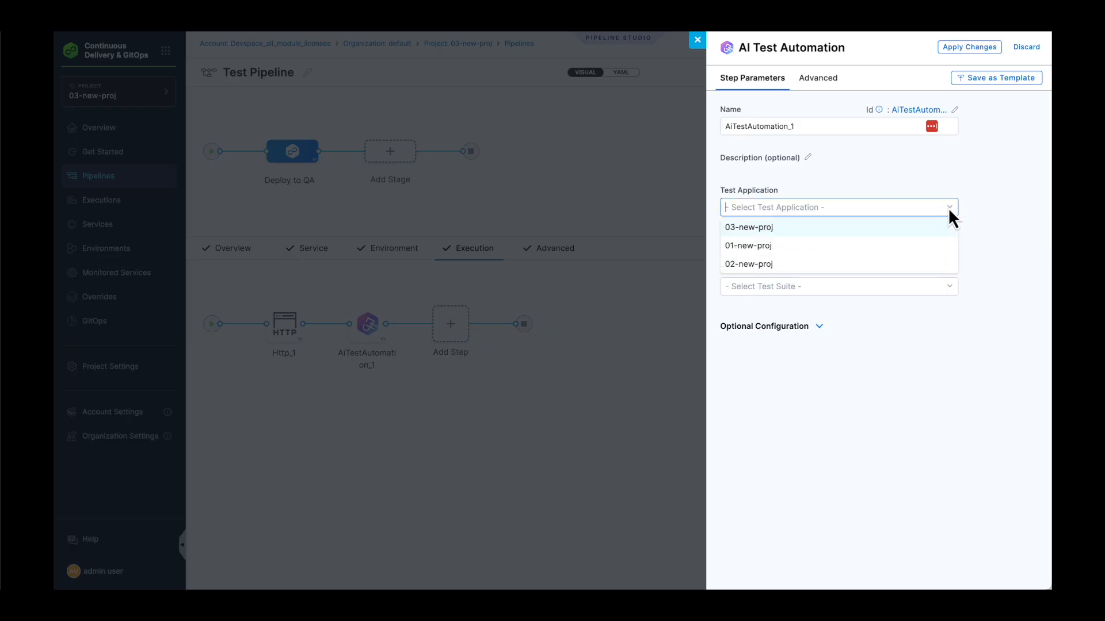
pyautogui.click(778, 228)
pyautogui.click(951, 247)
pyautogui.click(788, 268)
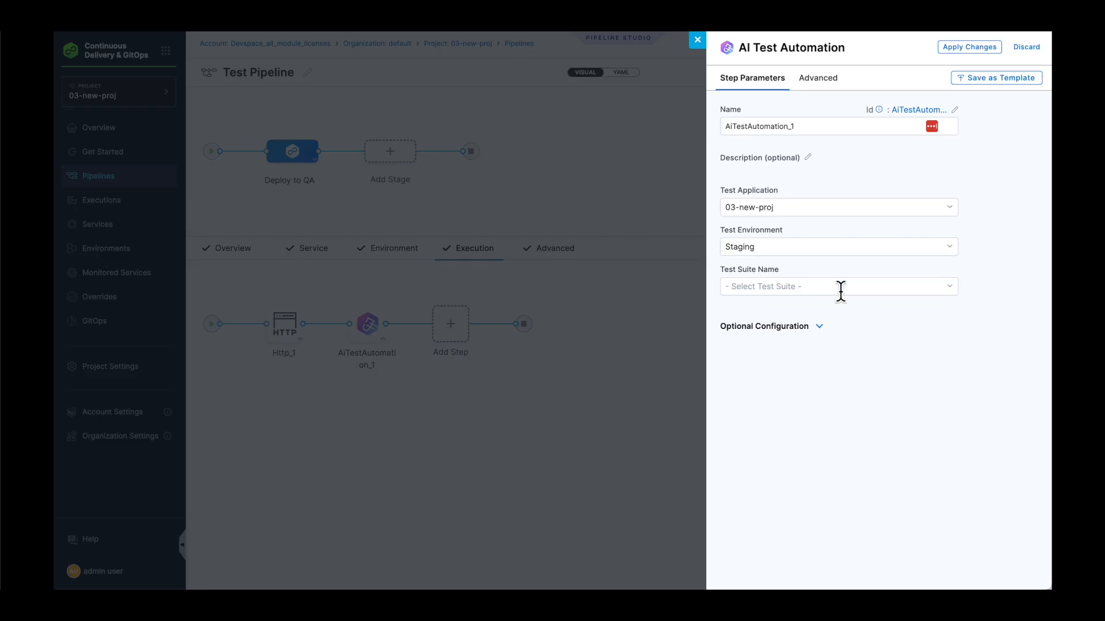
pyautogui.click(839, 287)
pyautogui.click(780, 306)
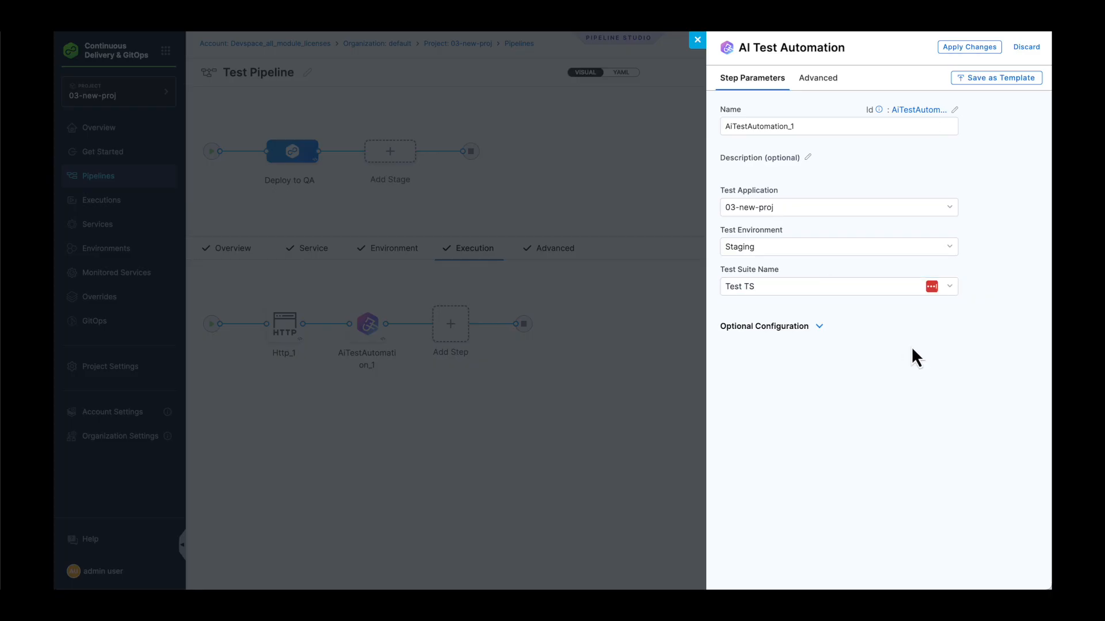
pyautogui.click(973, 48)
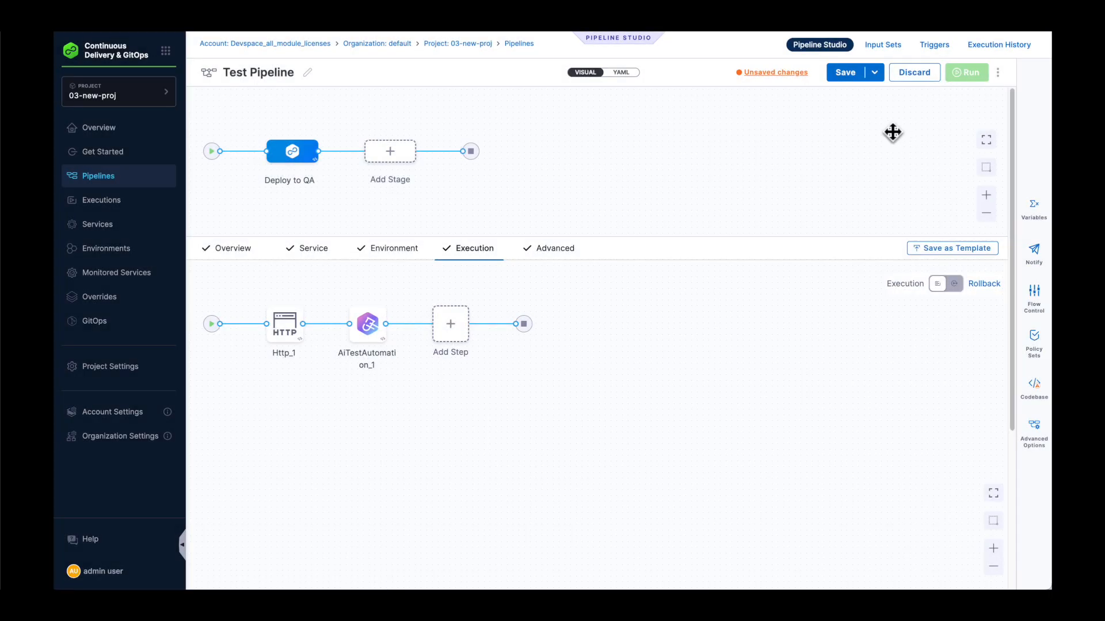
# - Save and run Test Pipeline, following the AiTestAutomation_1 step in Console View
pyautogui.click(856, 79)
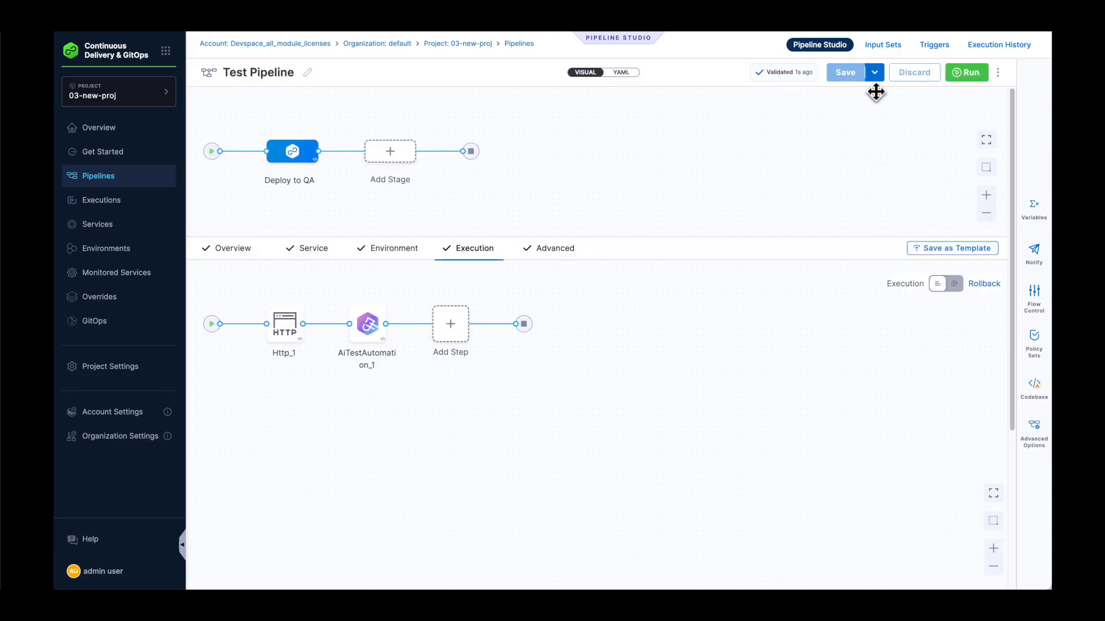
pyautogui.click(964, 80)
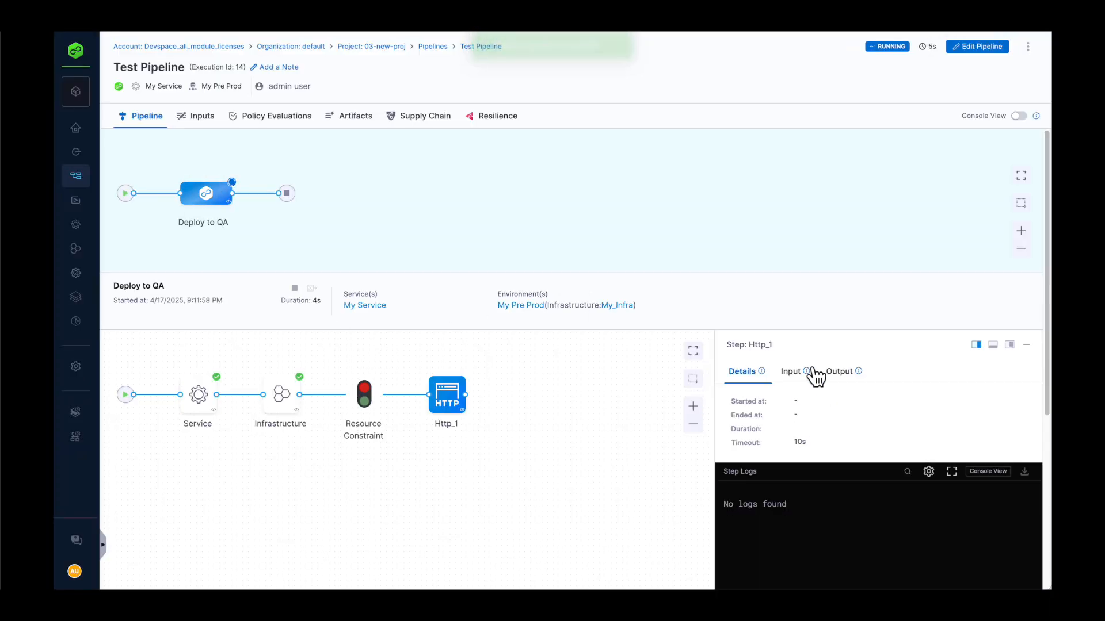
pyautogui.click(1019, 116)
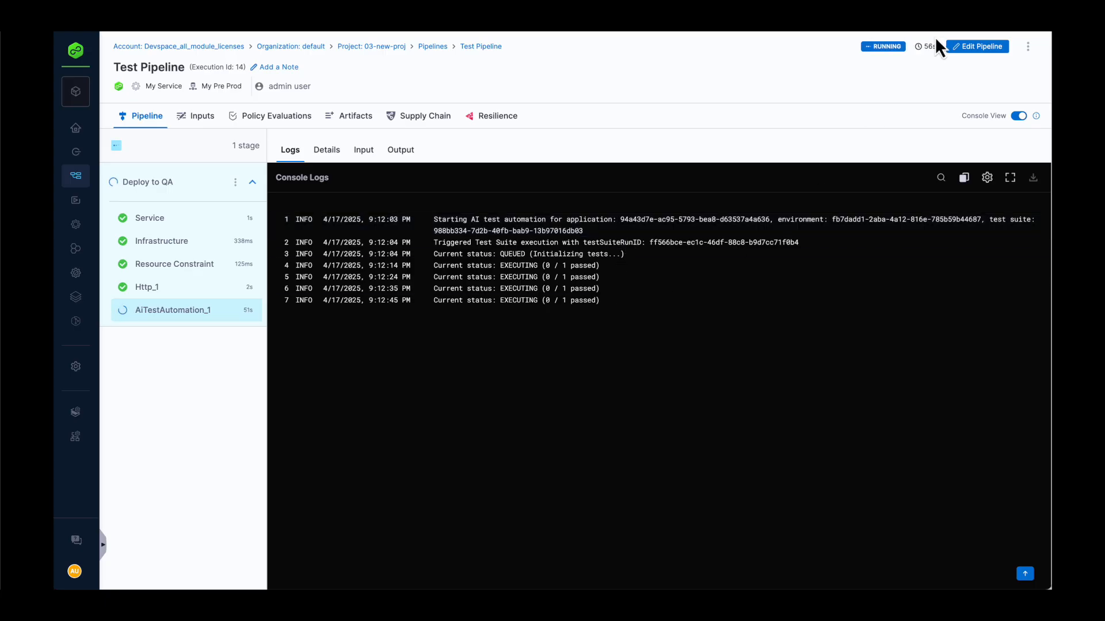
pyautogui.moveTo(938, 43)
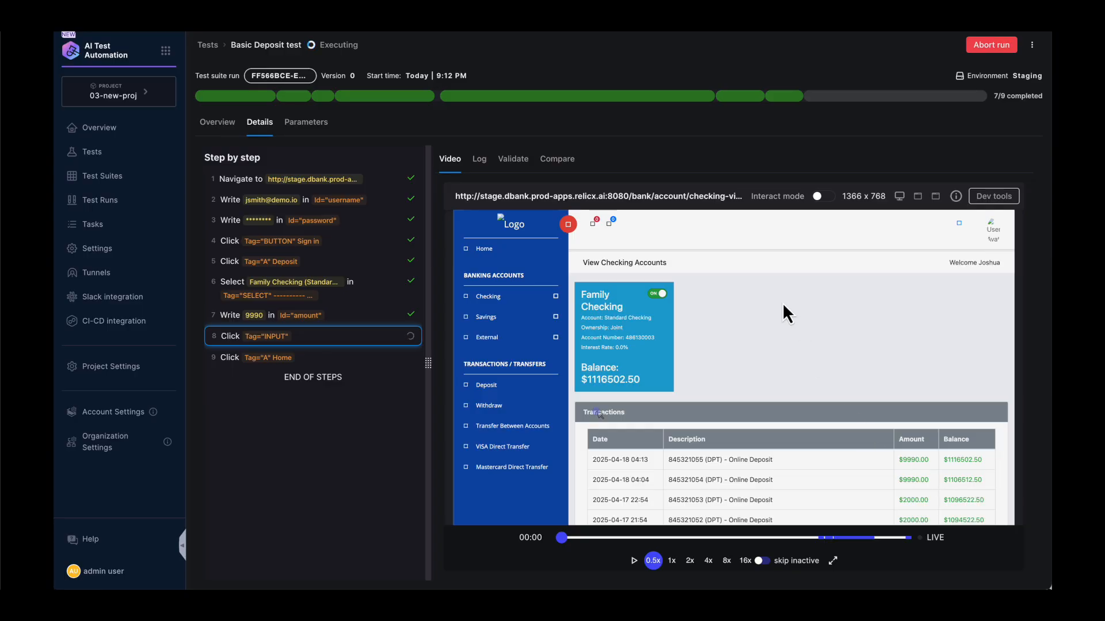
# - Jump the Basic Deposit replay to live, then view the pipeline run's SUCCESS graph
pyautogui.click(938, 545)
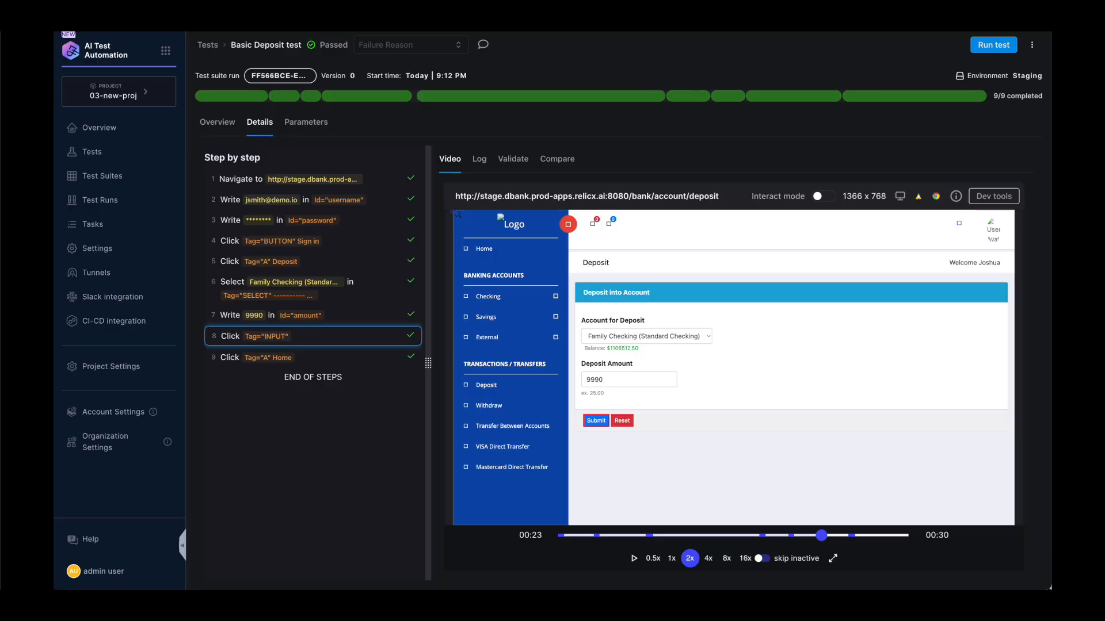
pyautogui.click(950, 23)
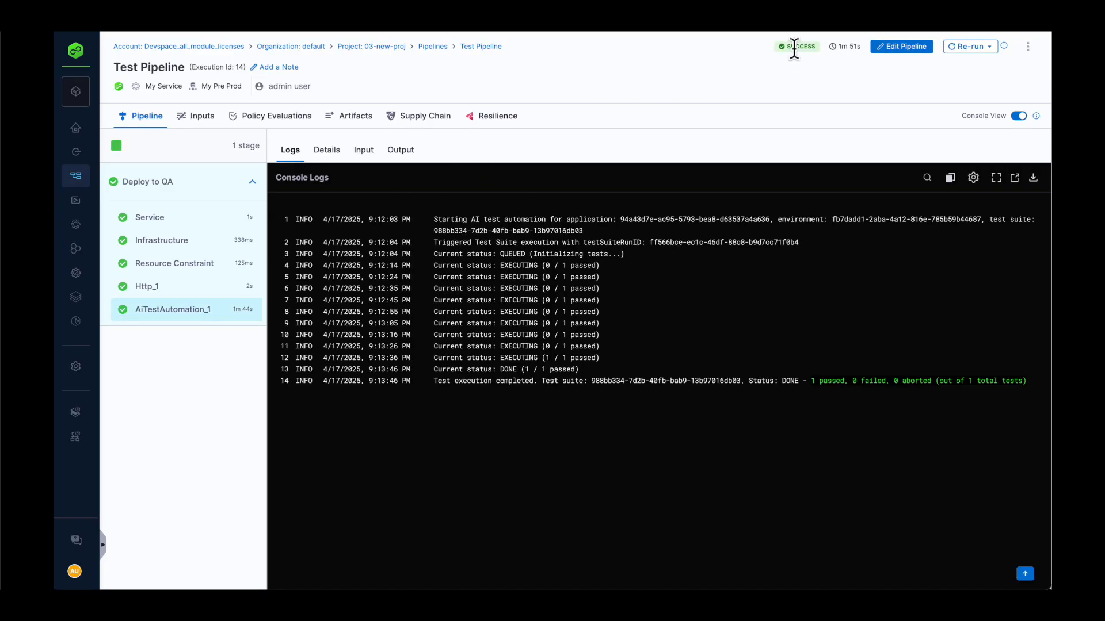
pyautogui.click(1018, 117)
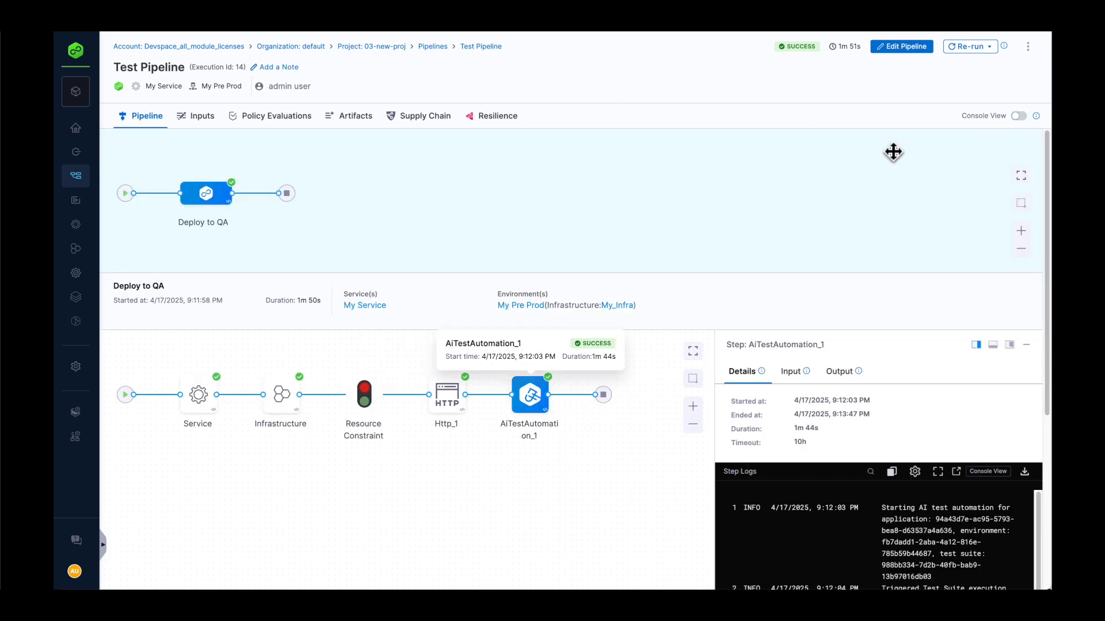